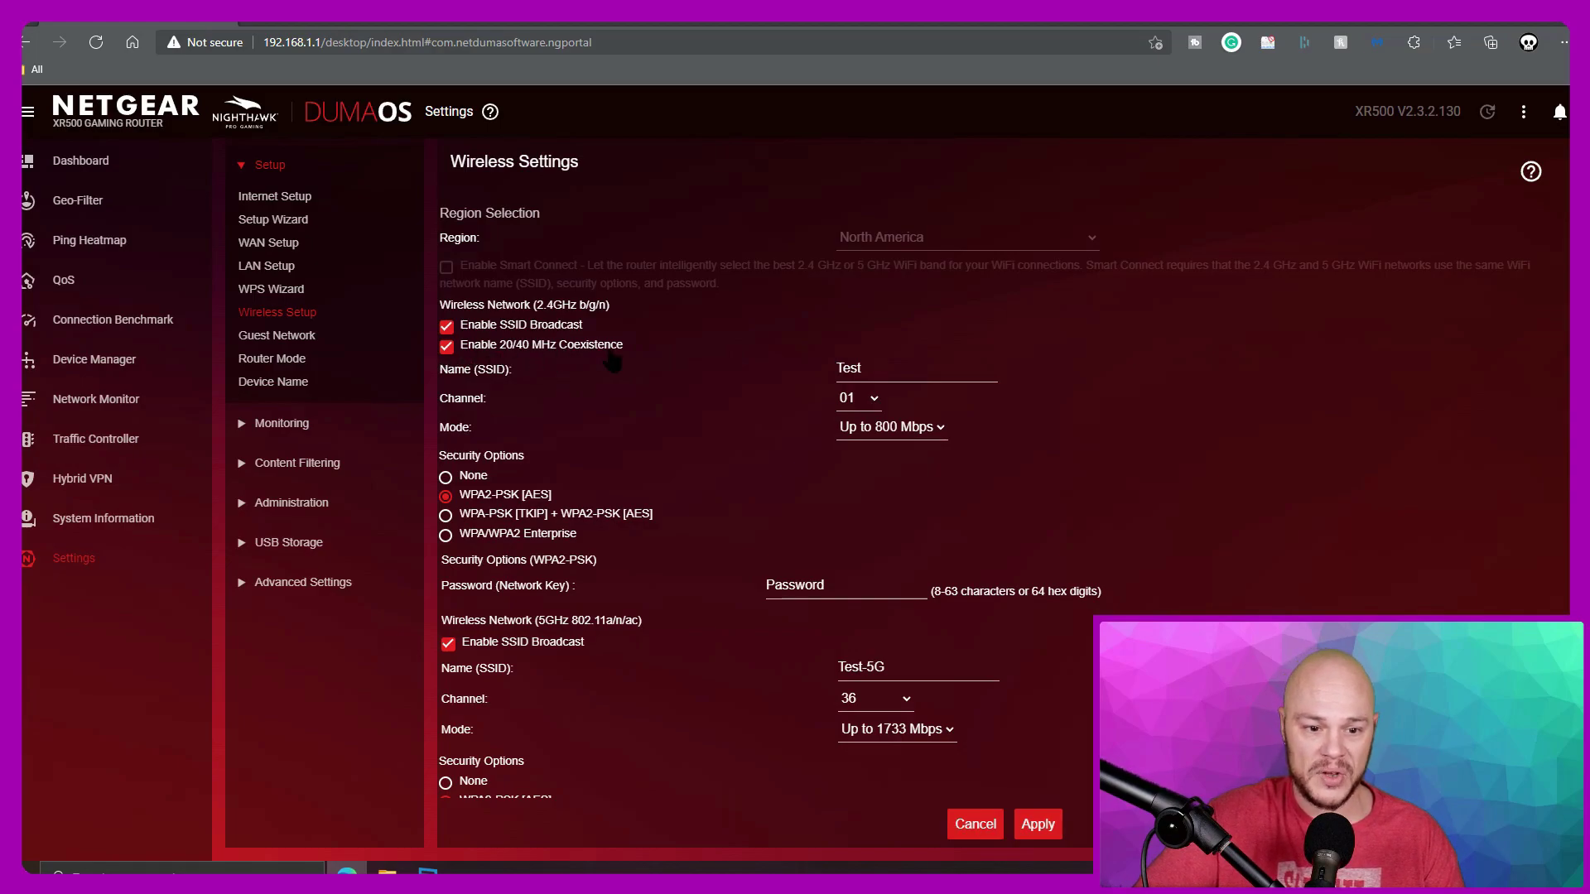
Step: Leave 'Enable 20/40 MHz Coexistence' unchecked for the 2.4 GHz b/g/n network 'Test'
left_click(448, 348)
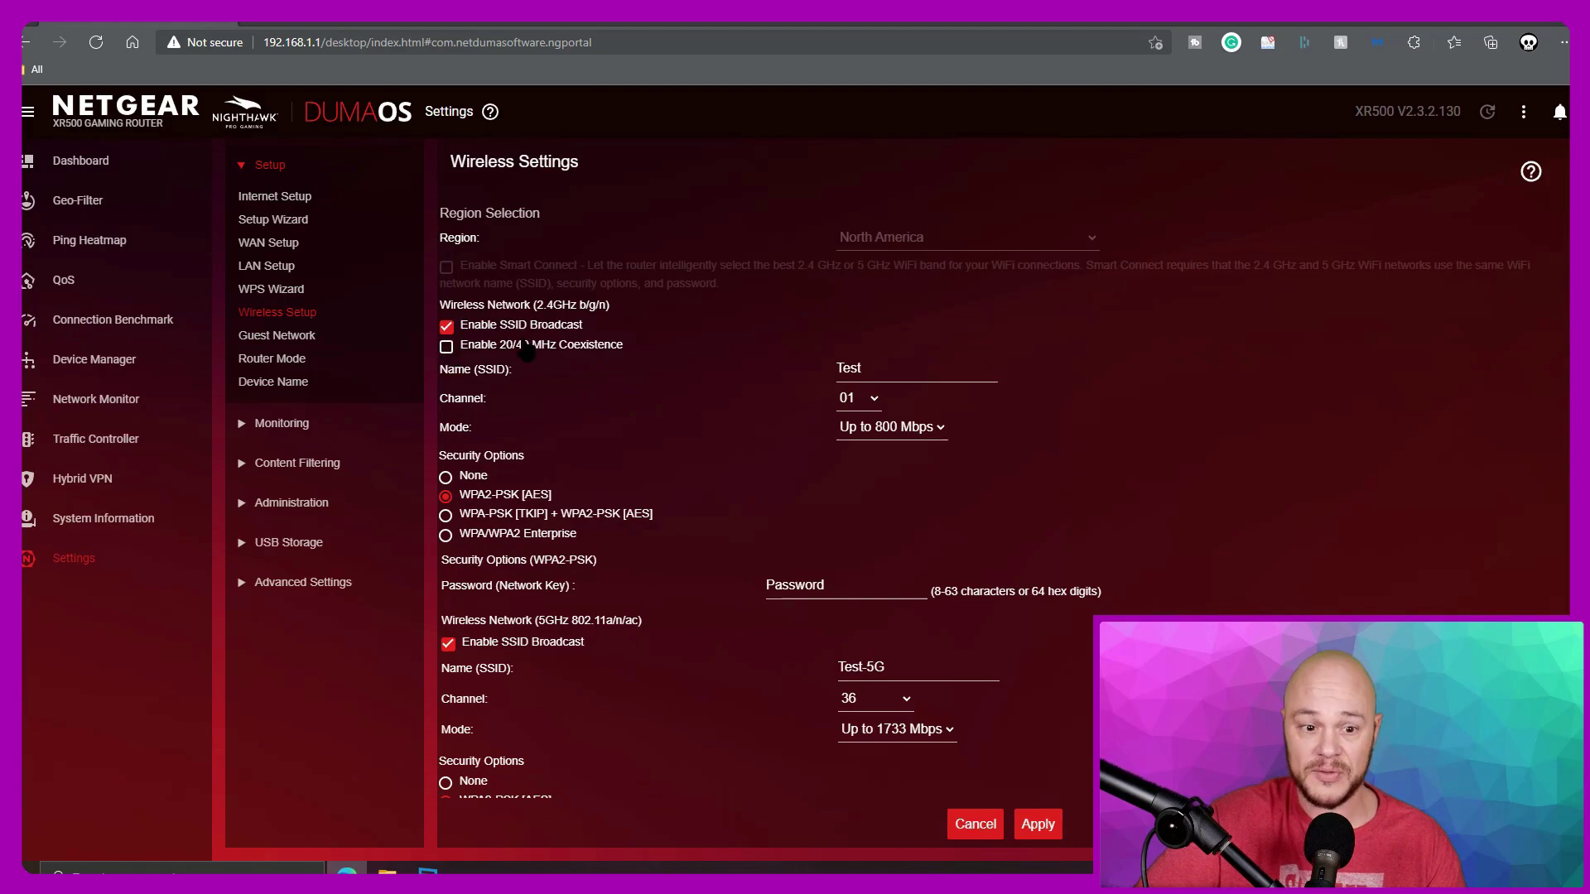
left_click(447, 347)
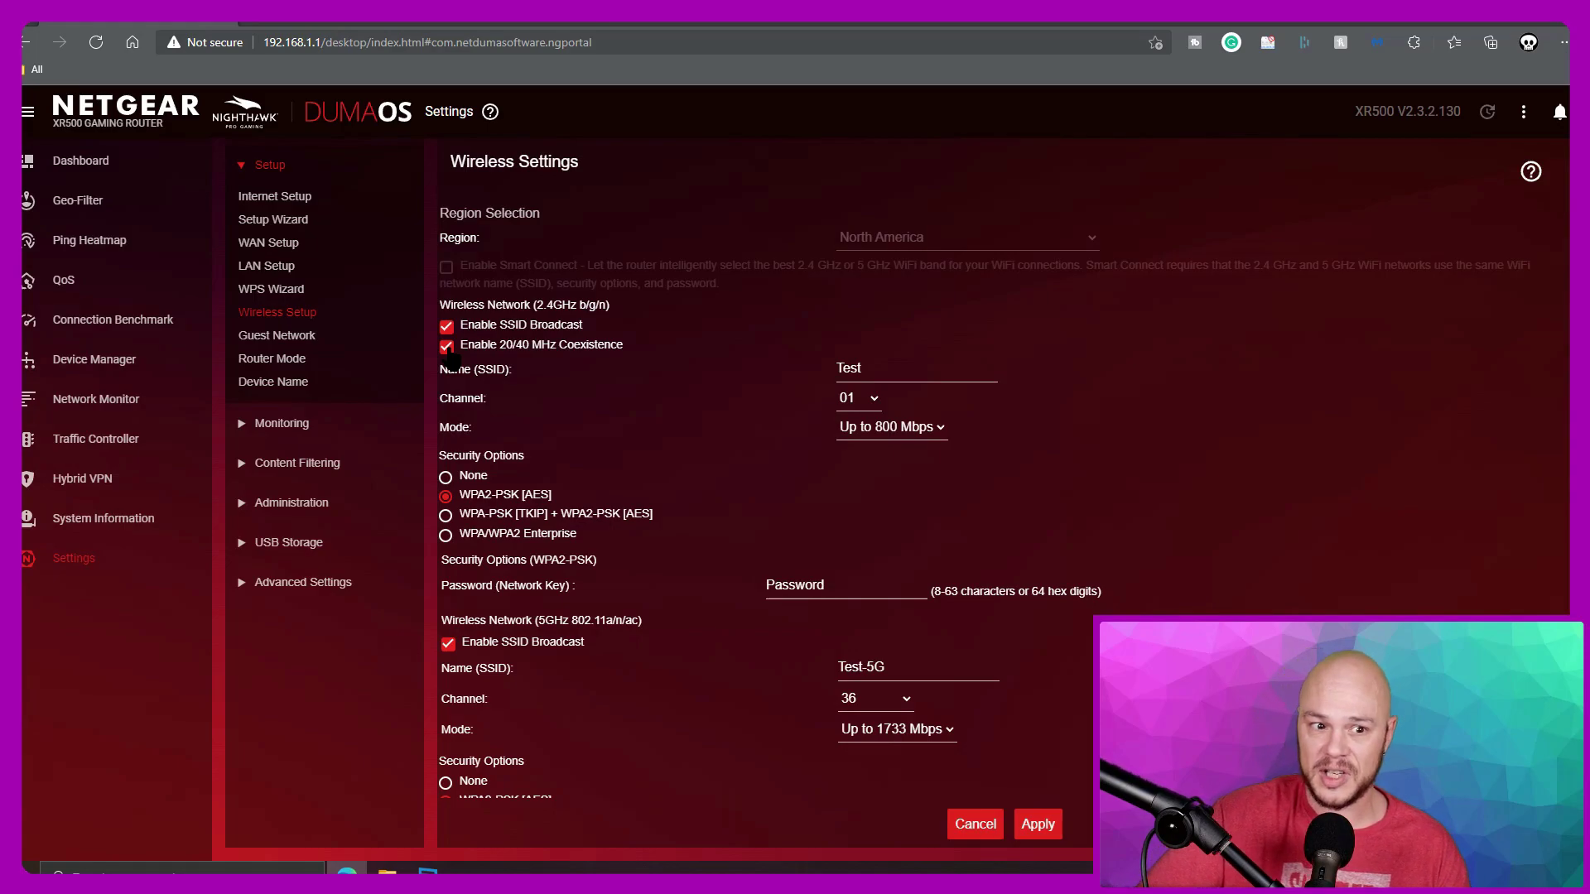
left_click(449, 348)
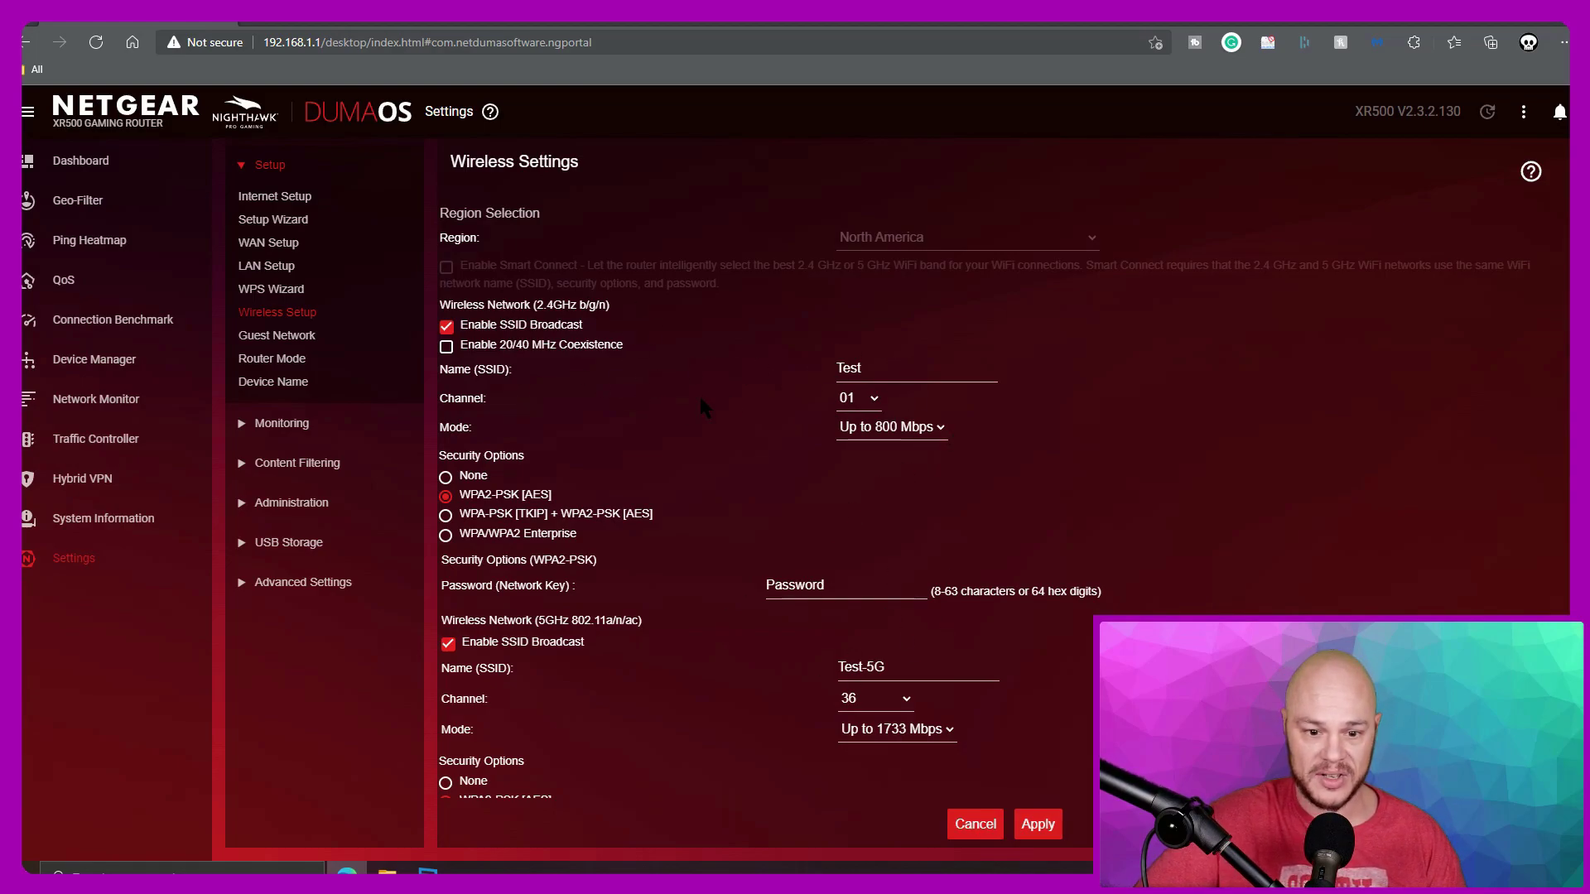
left_click(861, 404)
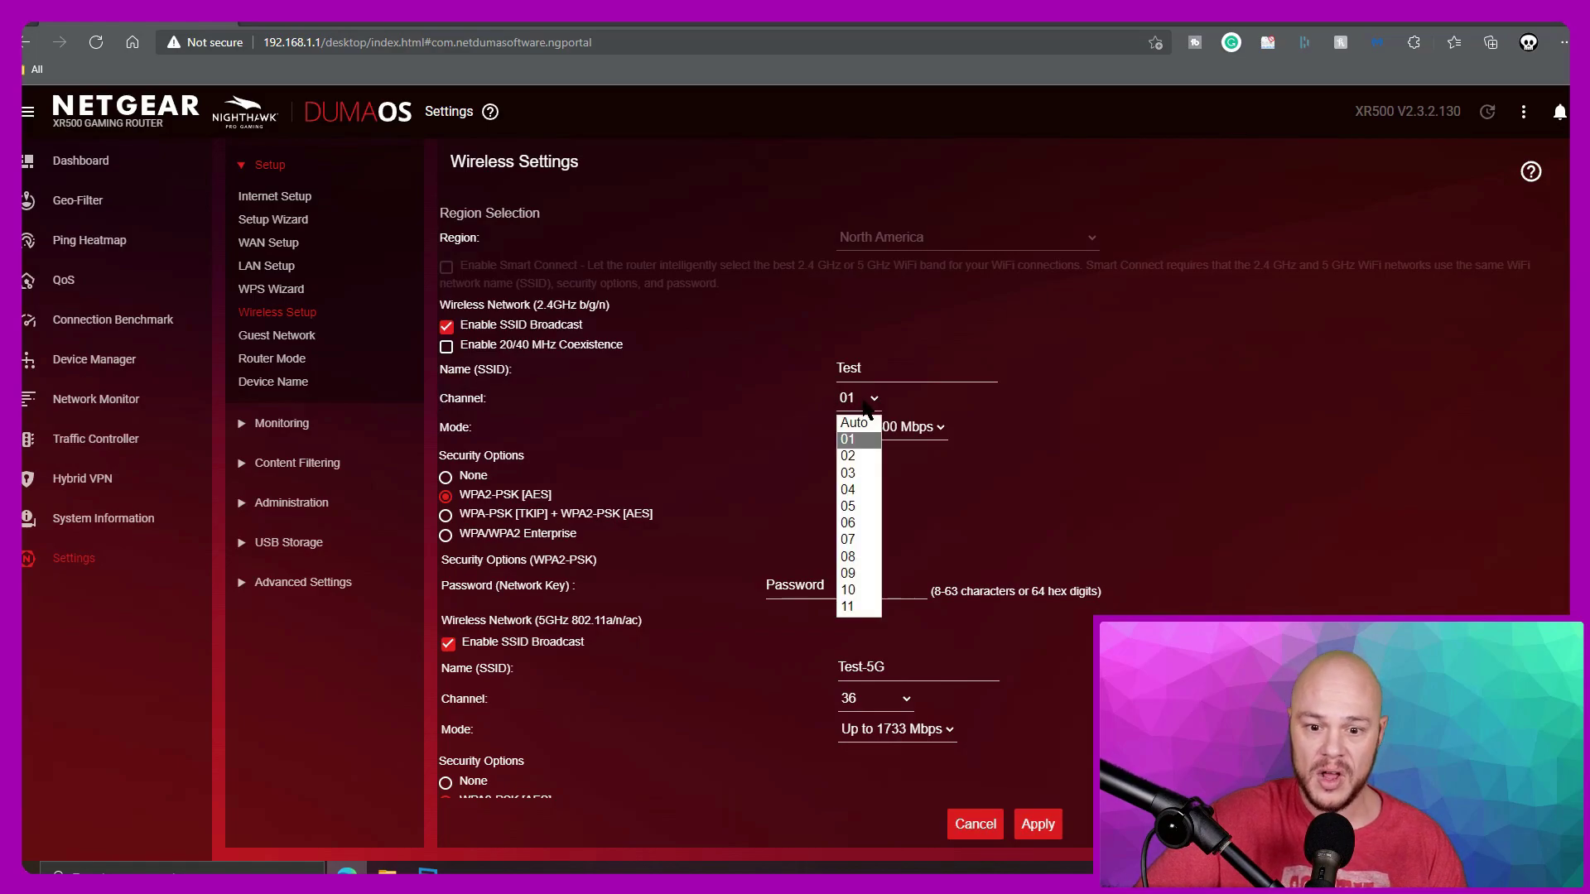
left_click(861, 427)
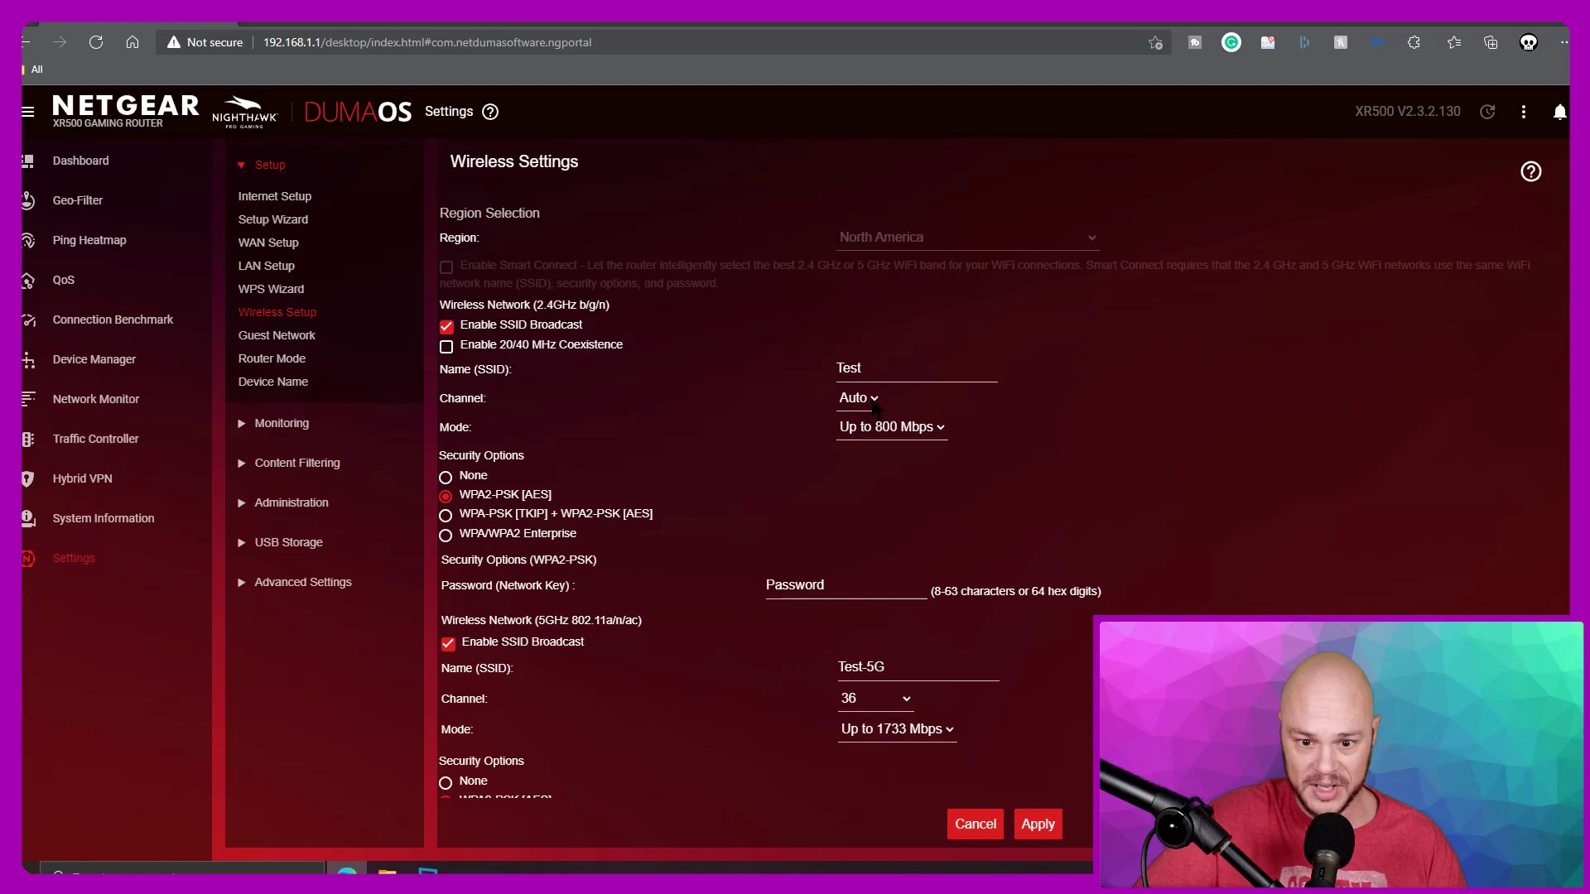
left_click(867, 401)
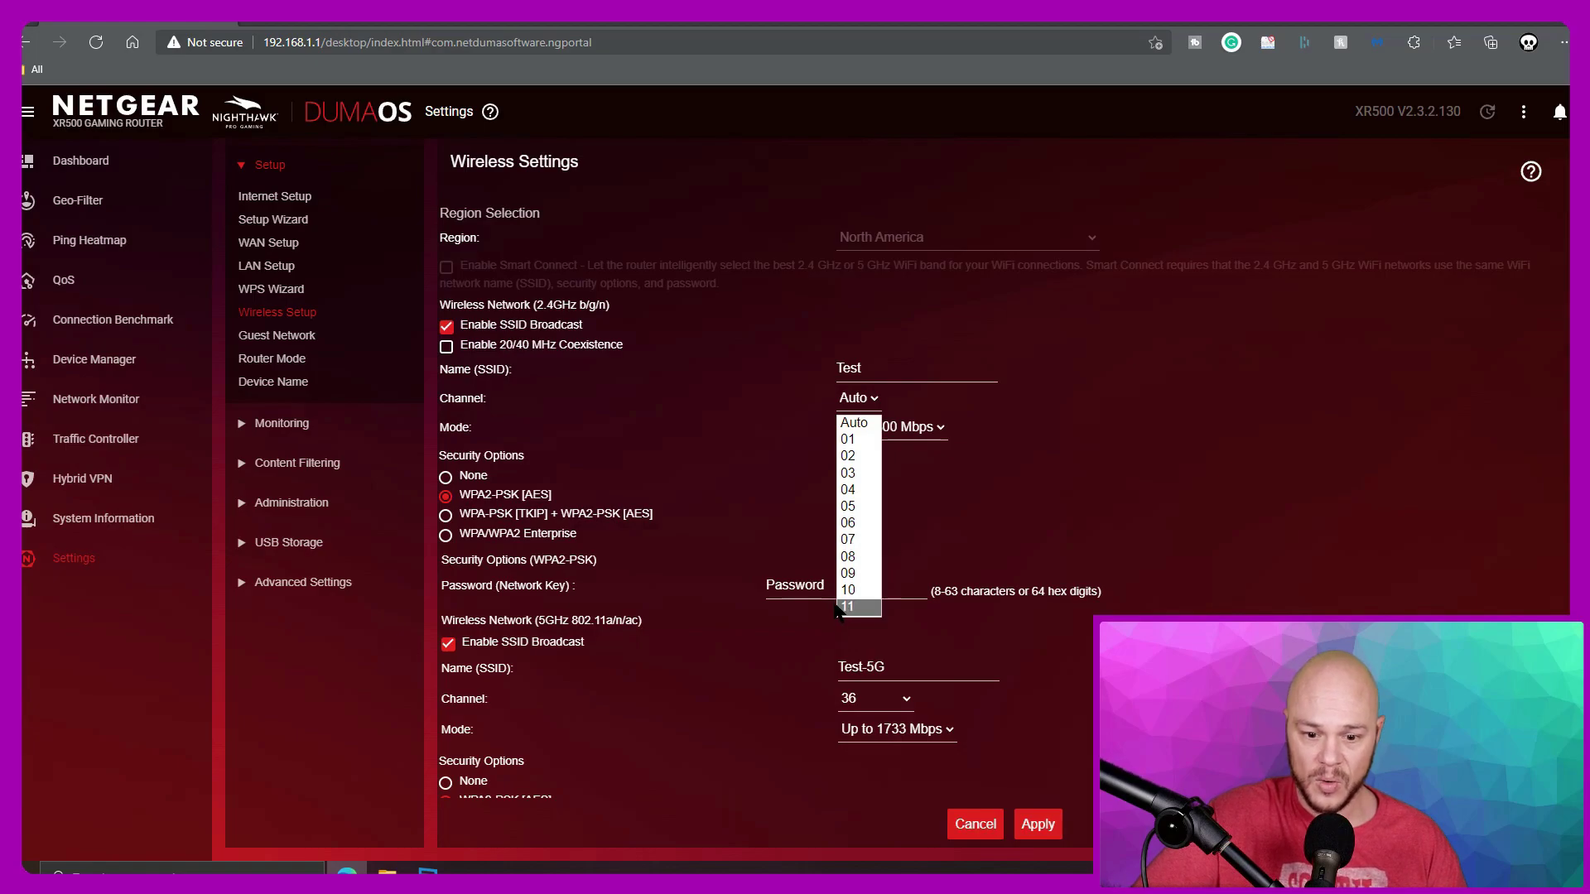
left_click(851, 441)
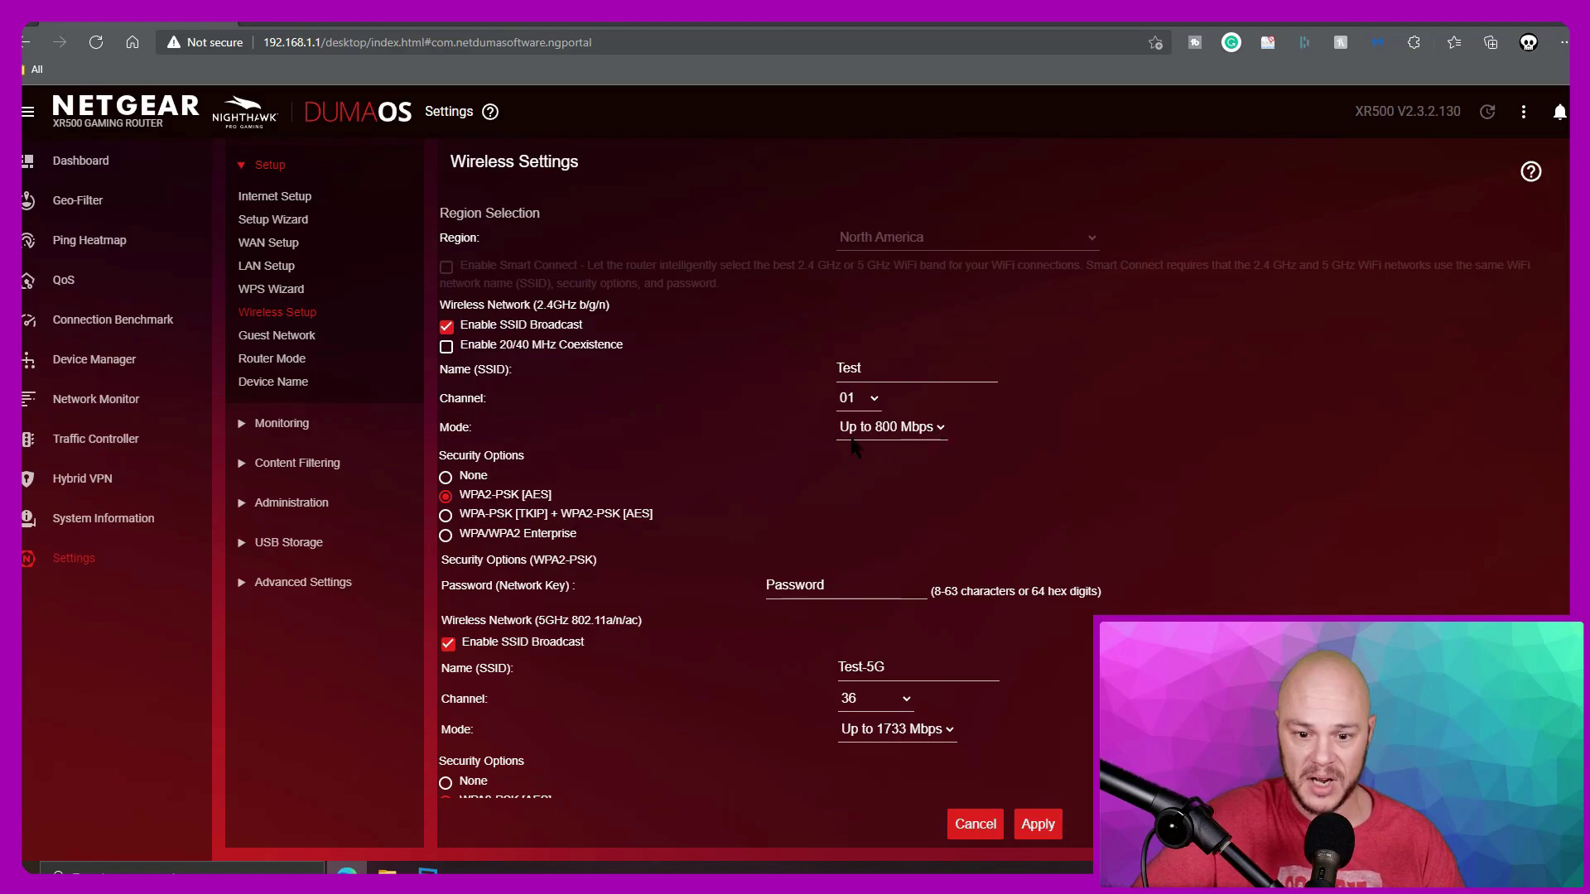
left_click(875, 400)
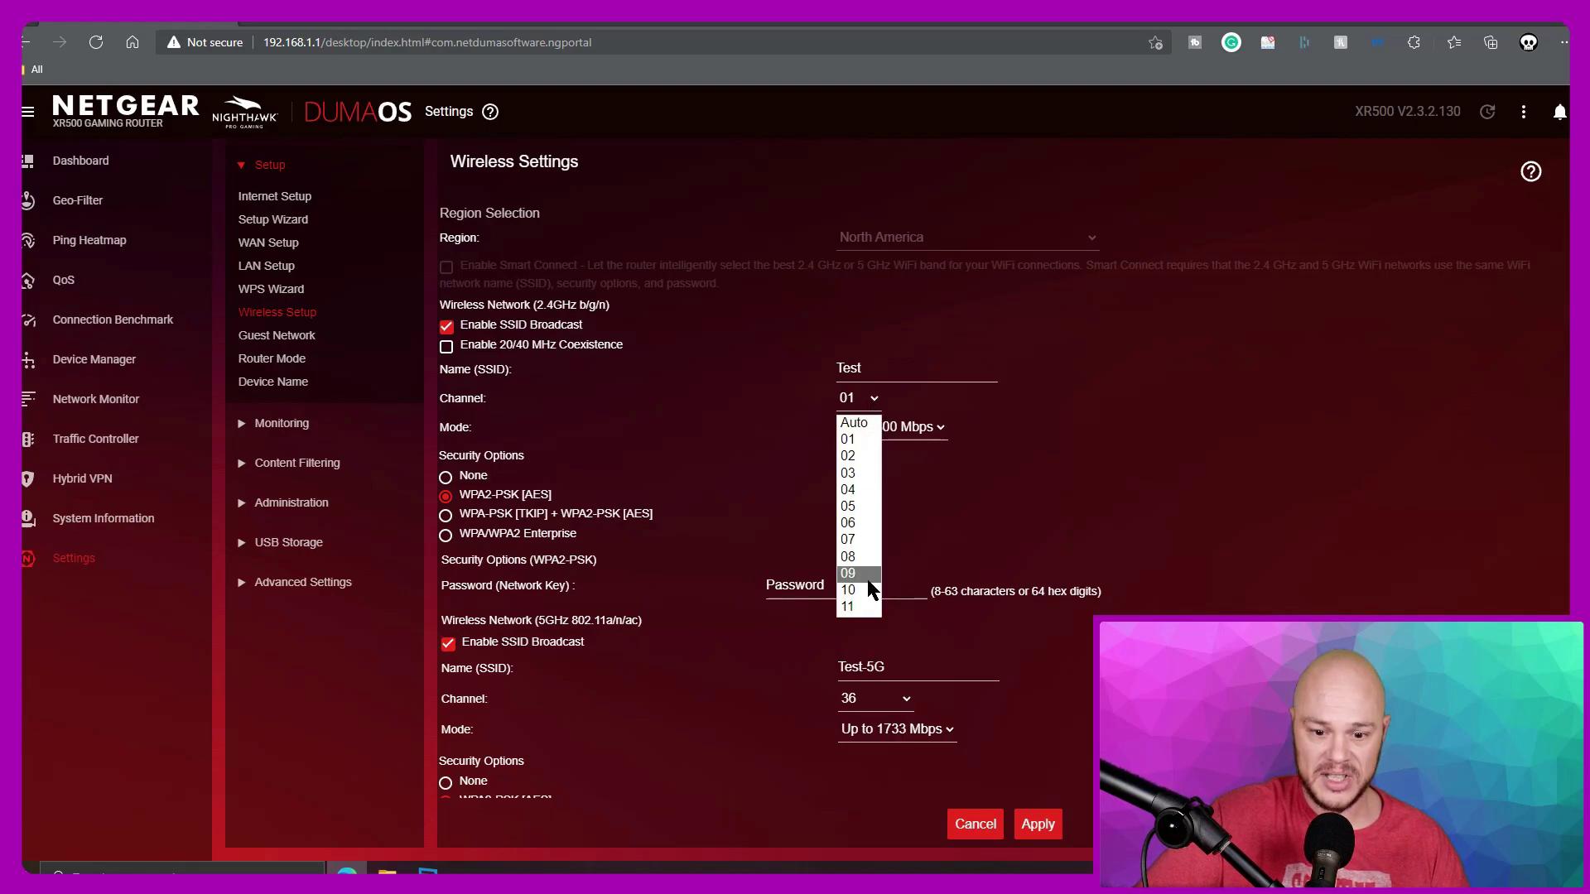
left_click(857, 443)
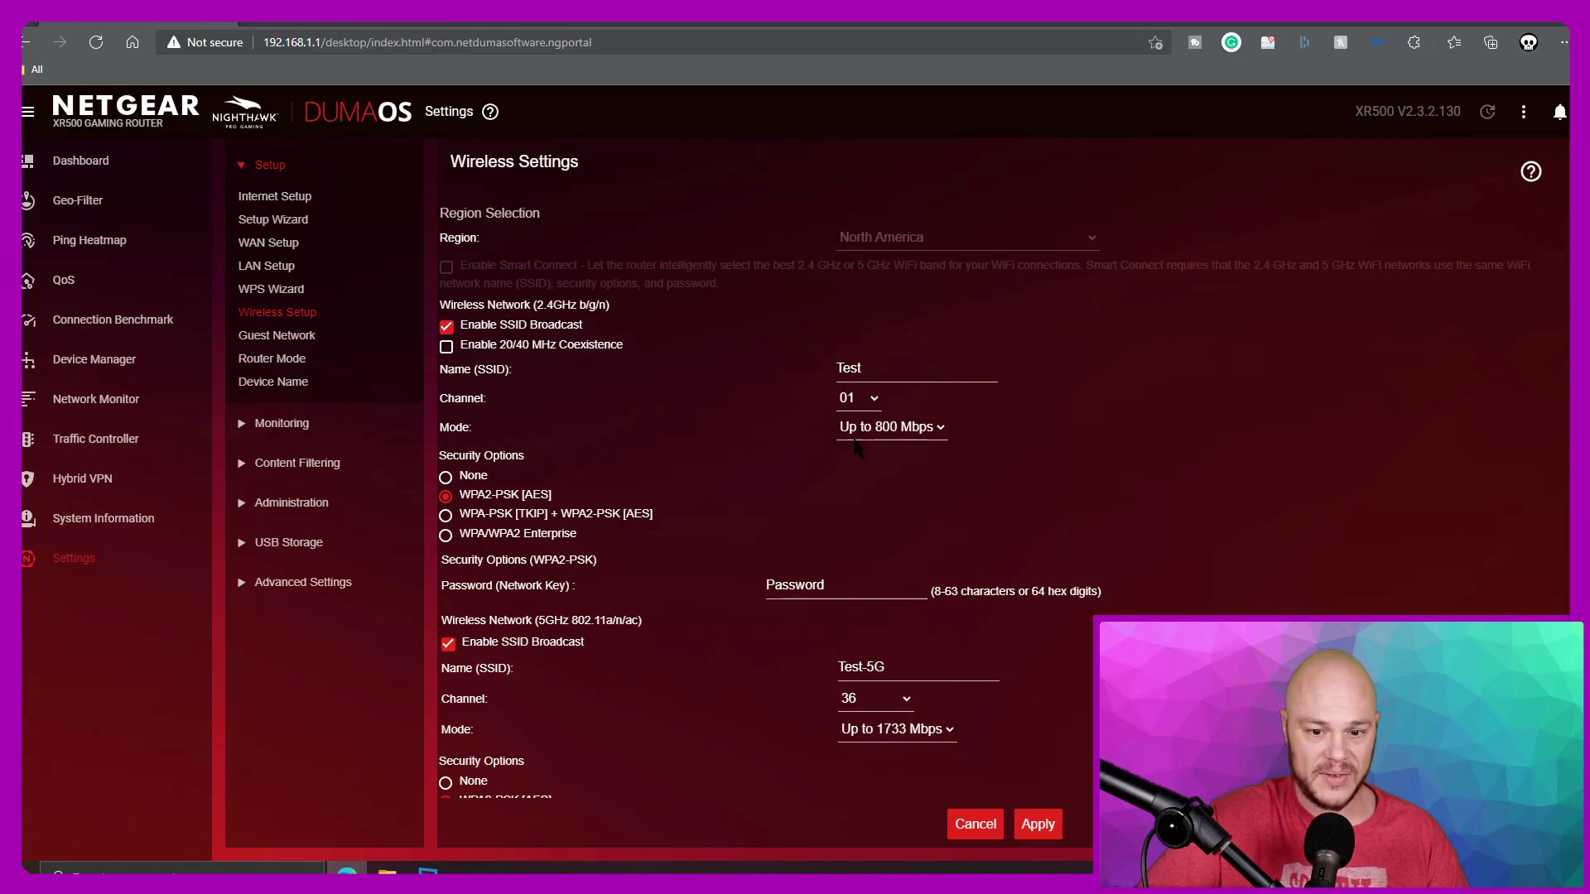
left_click(907, 430)
left_click(907, 431)
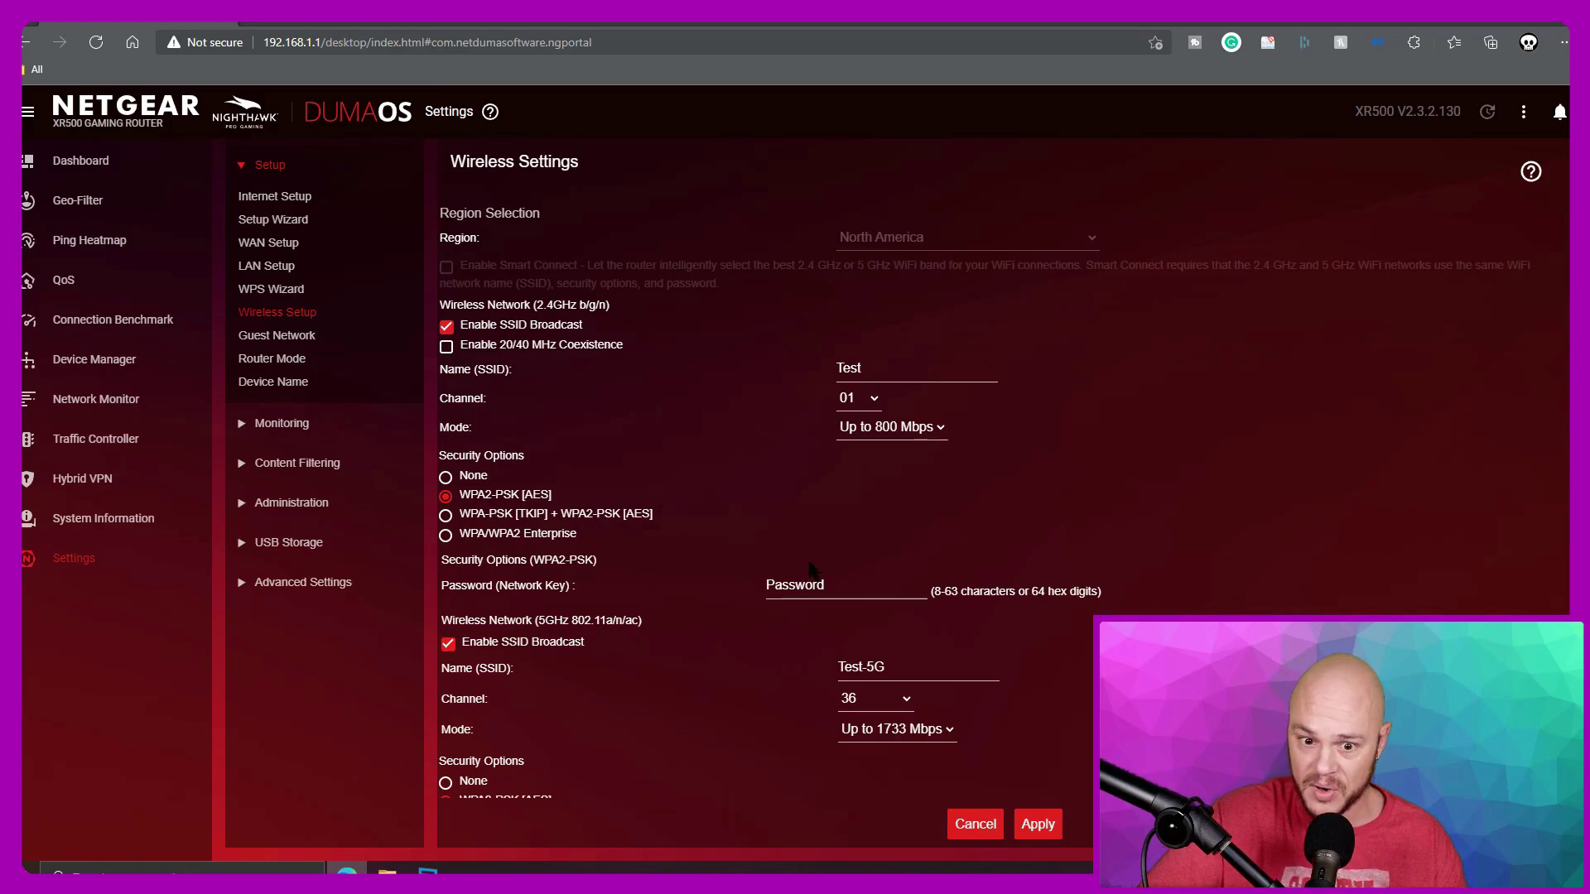
scroll(787, 575, "down", 1)
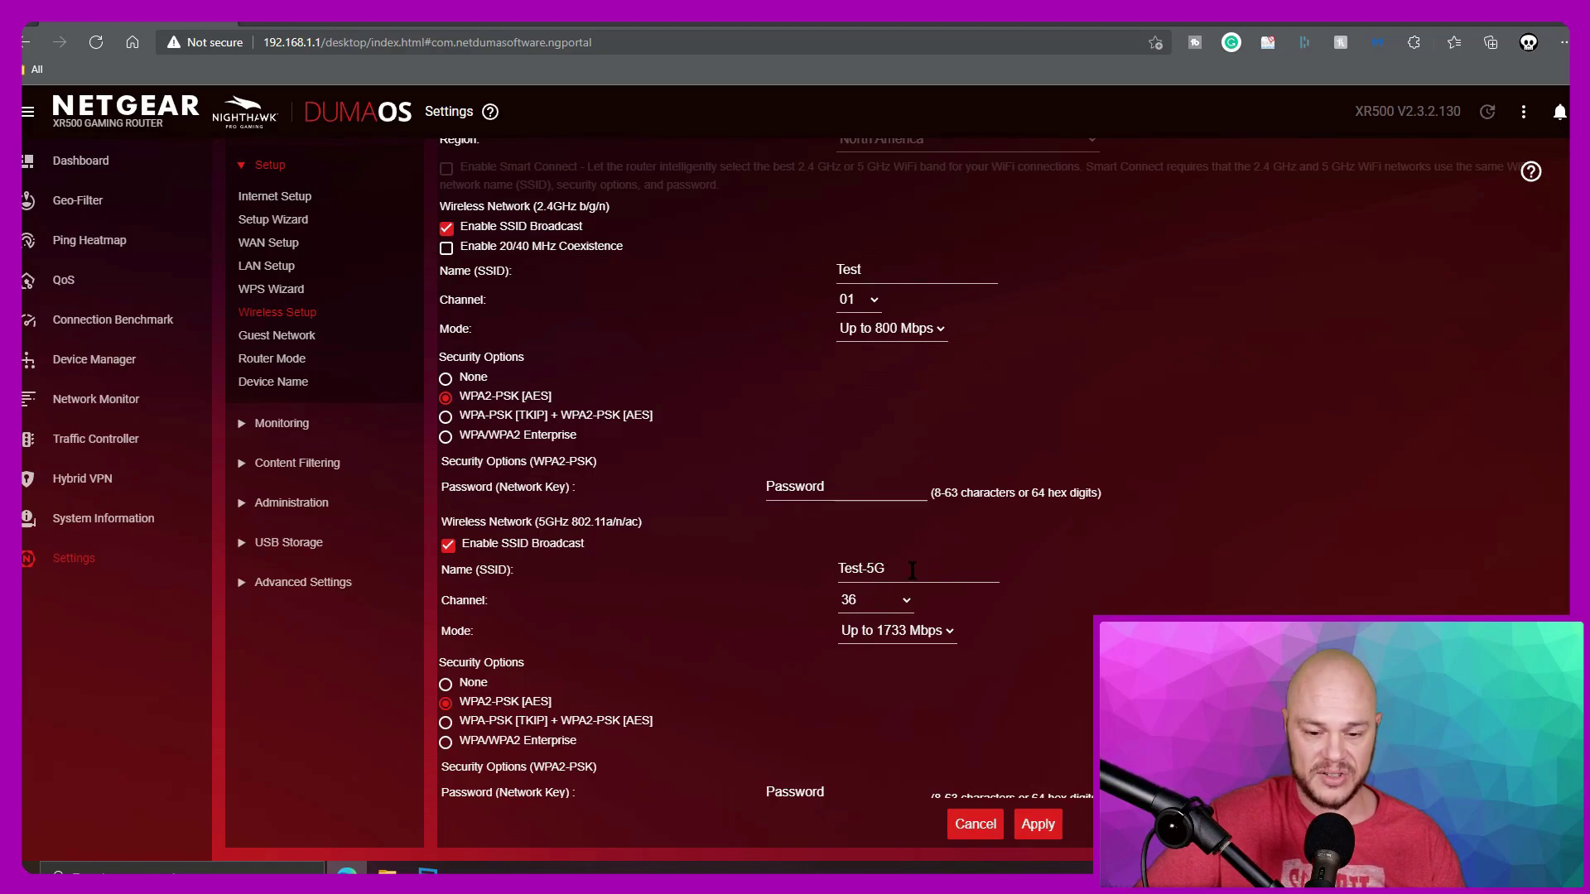
left_click(861, 602)
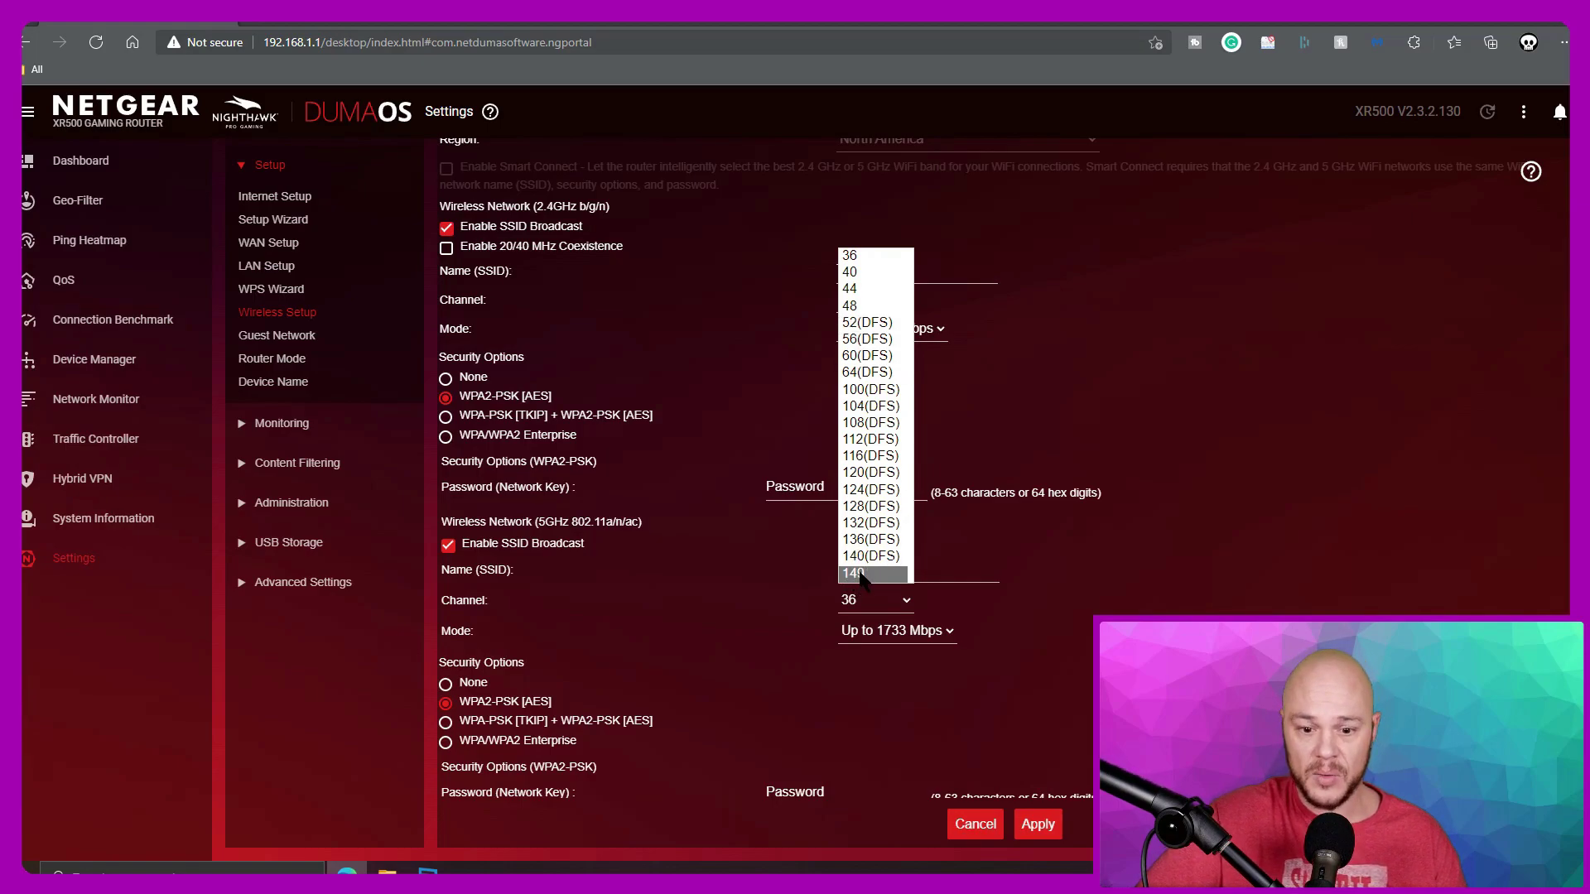
scroll(871, 538, "down", 1)
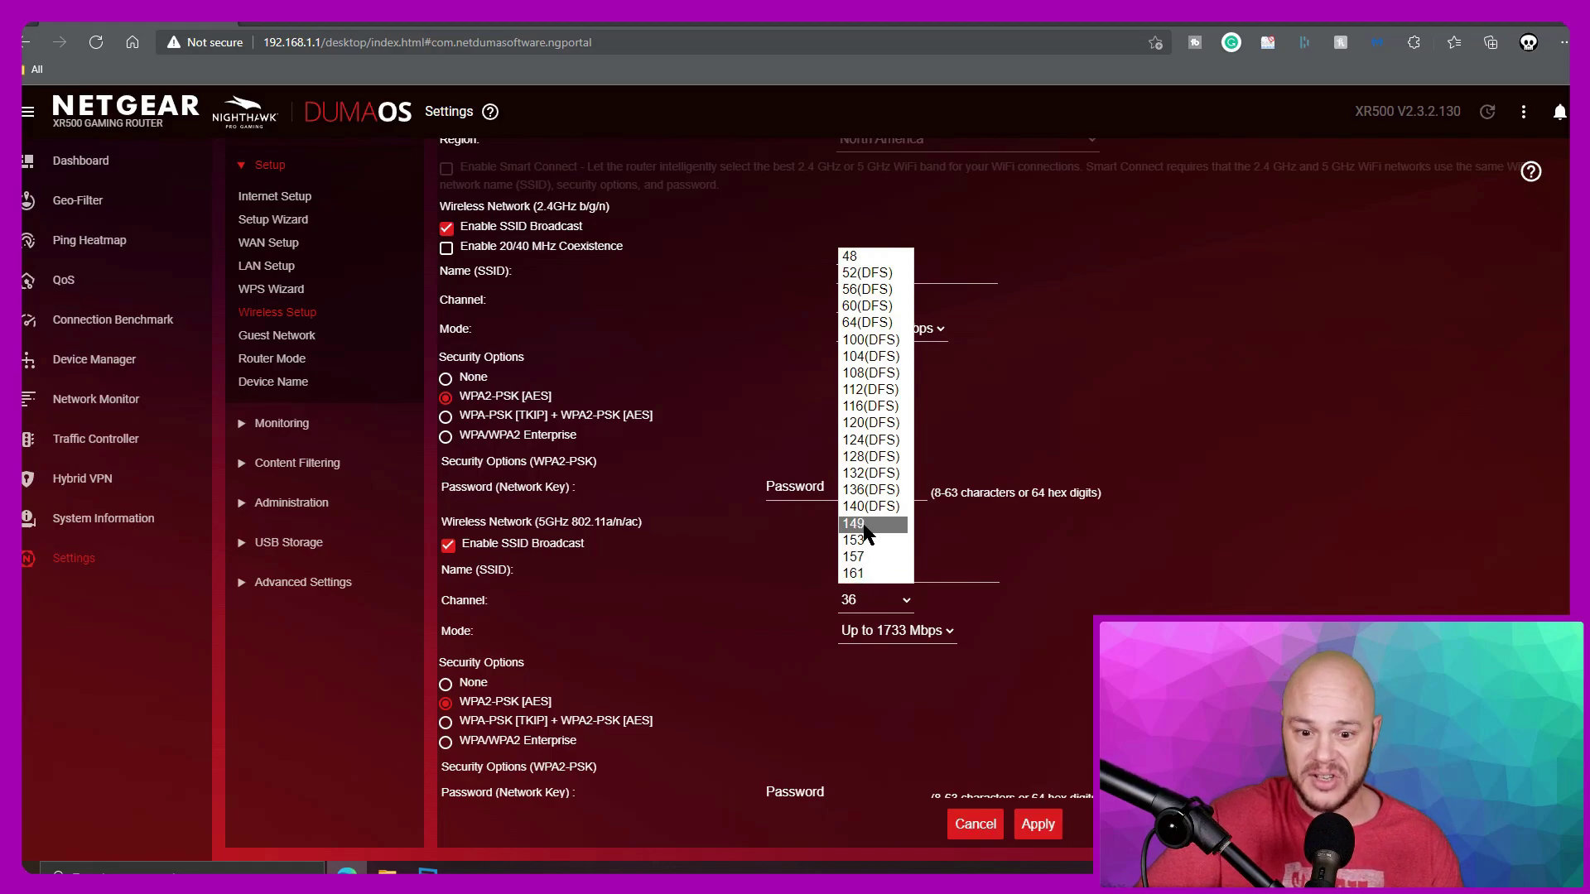
scroll(878, 527, "up", 1)
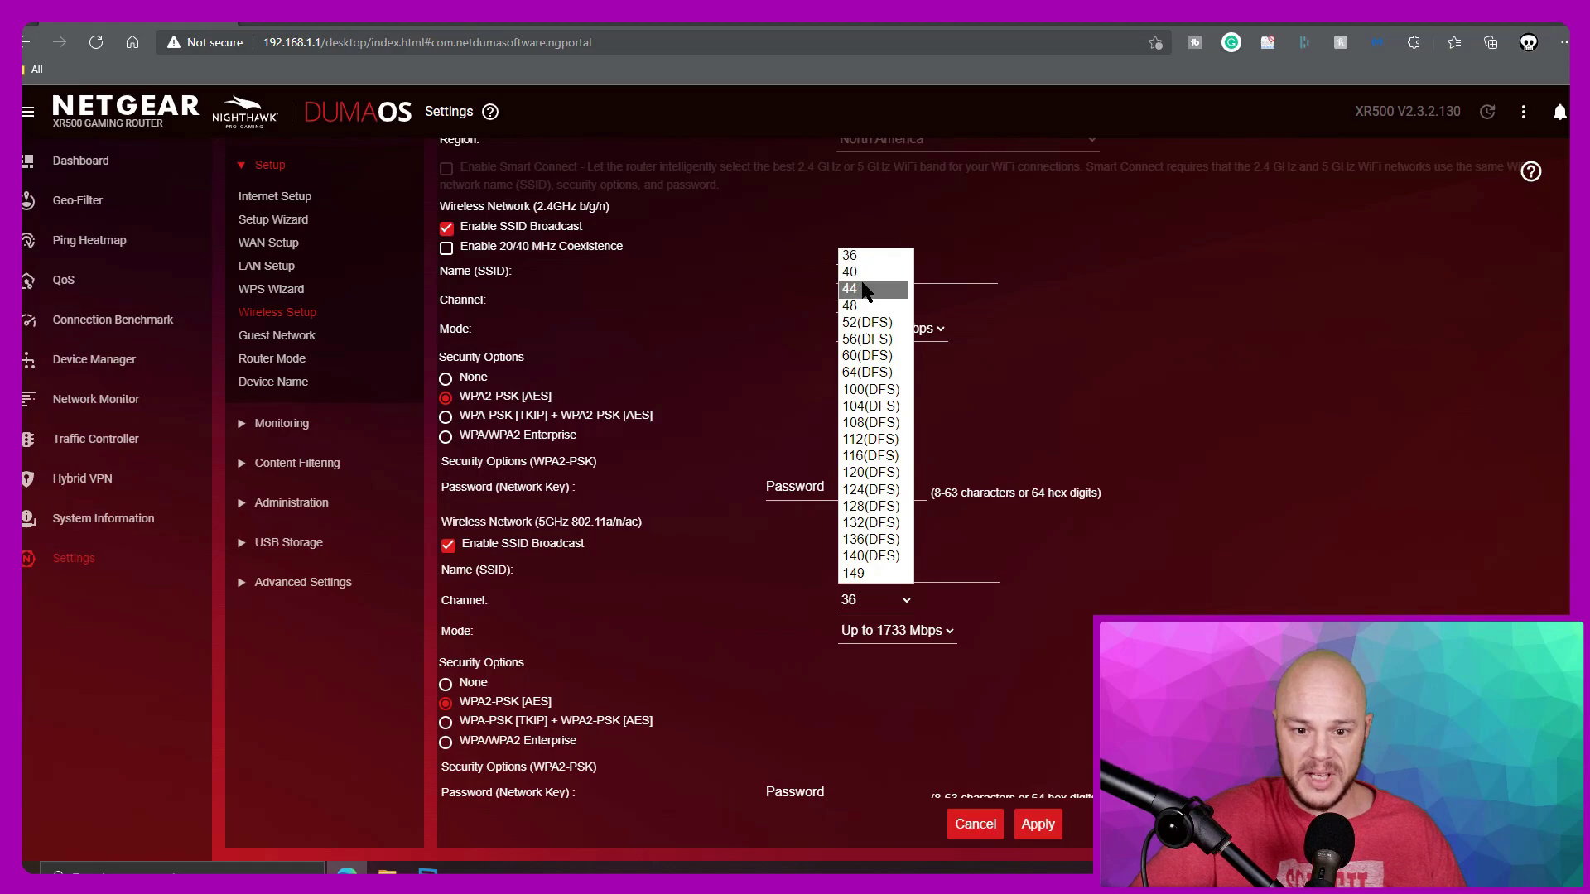
left_click(870, 256)
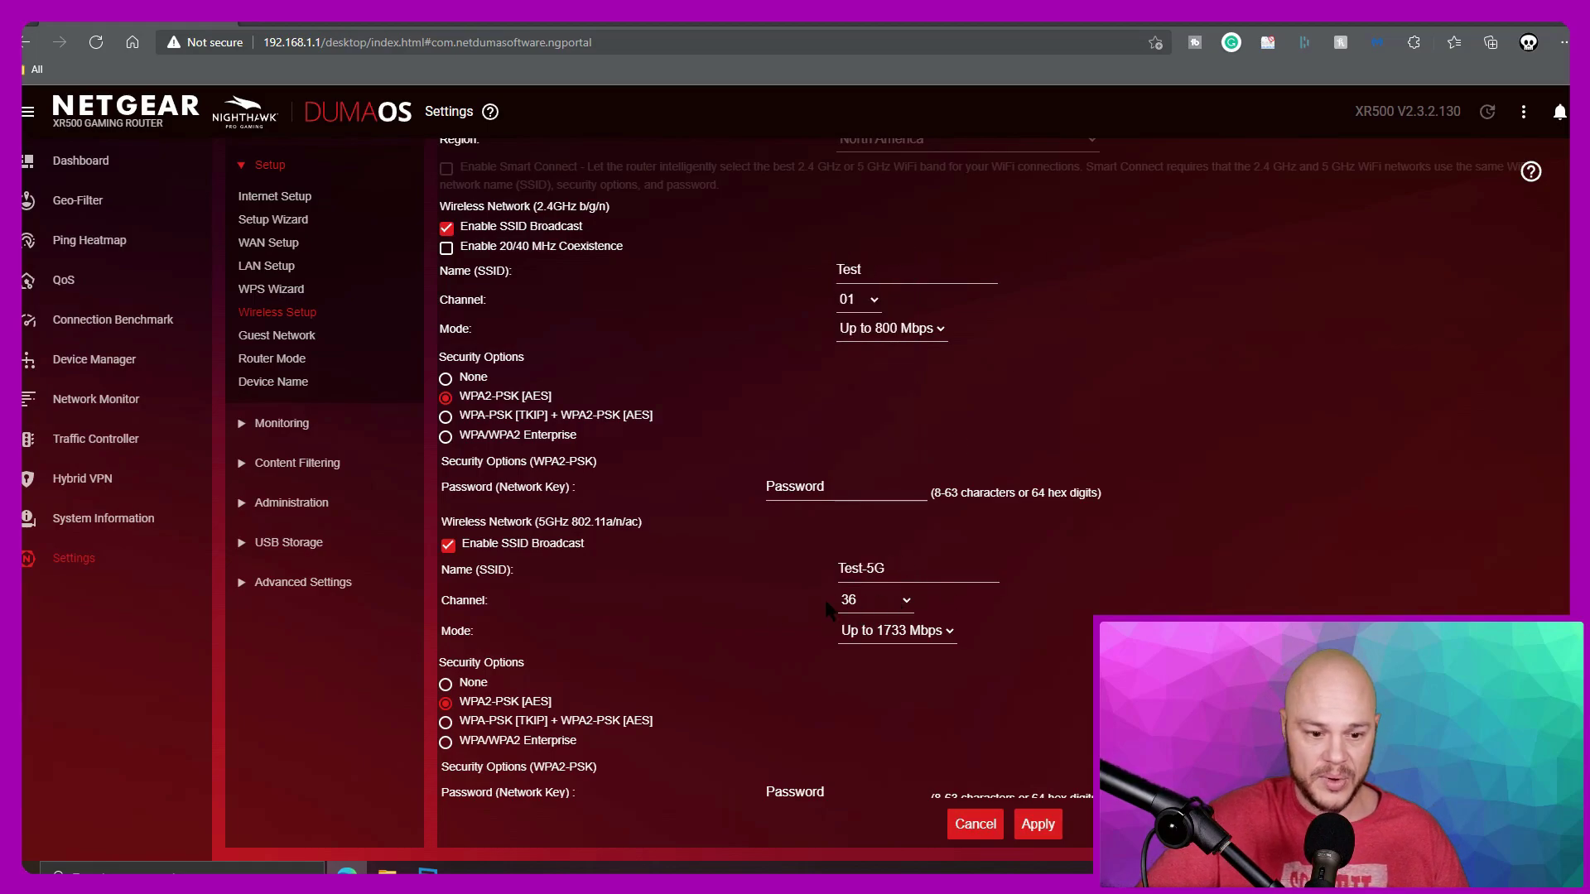
left_click(935, 637)
left_click(937, 642)
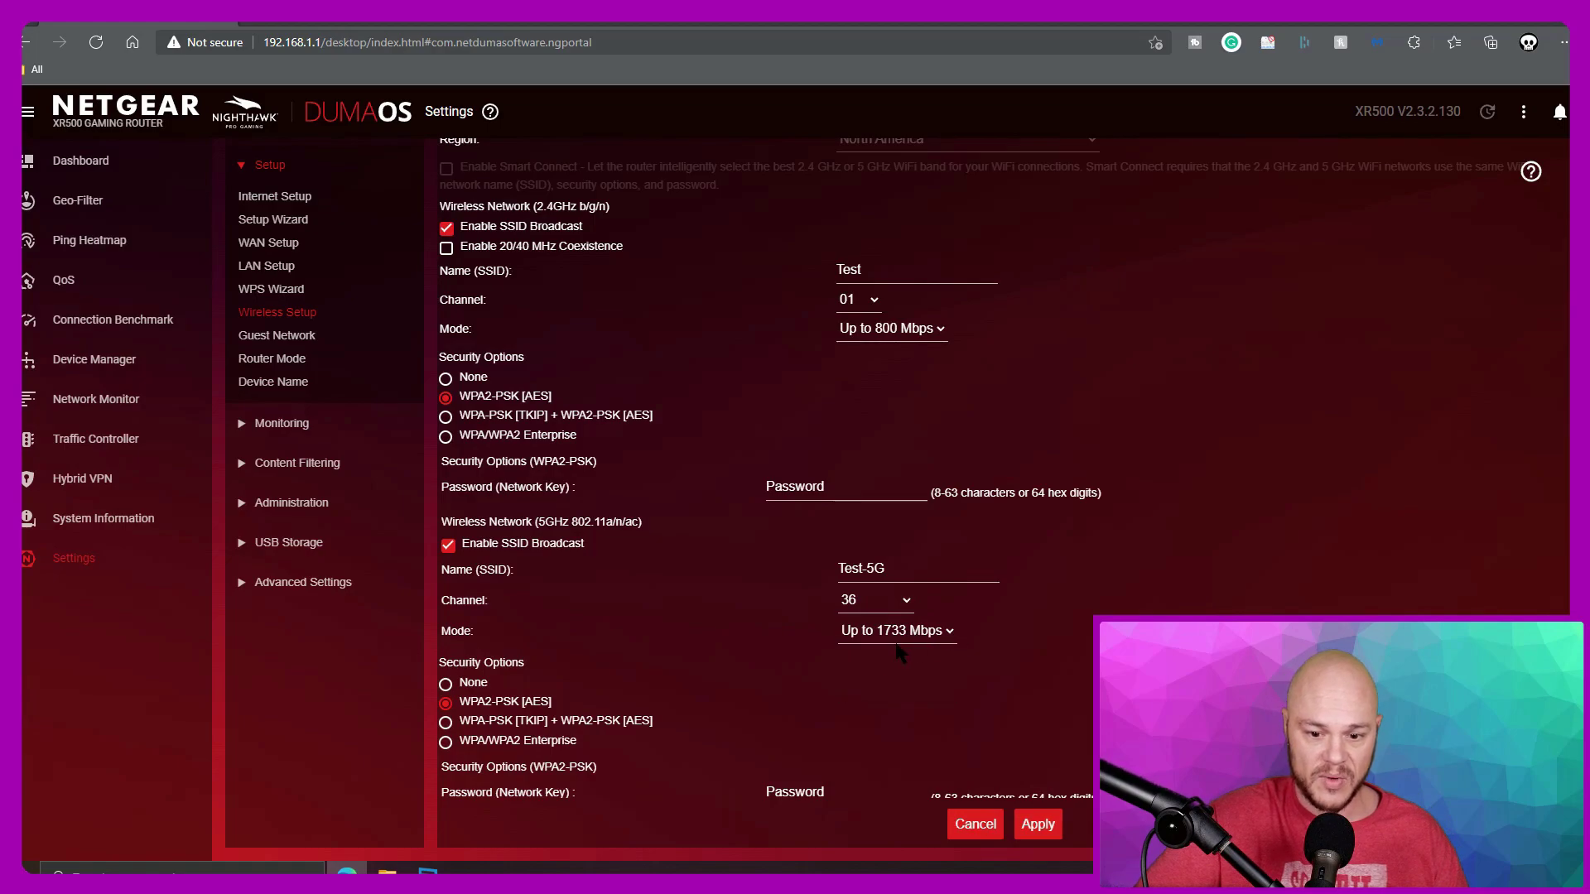
Step: Turn on WMM for 2.4 GHz and uncheck 'Enable Wireless Router Radio' for the 2.4 GHz b/g/n band
scroll(560, 675, "down", 1)
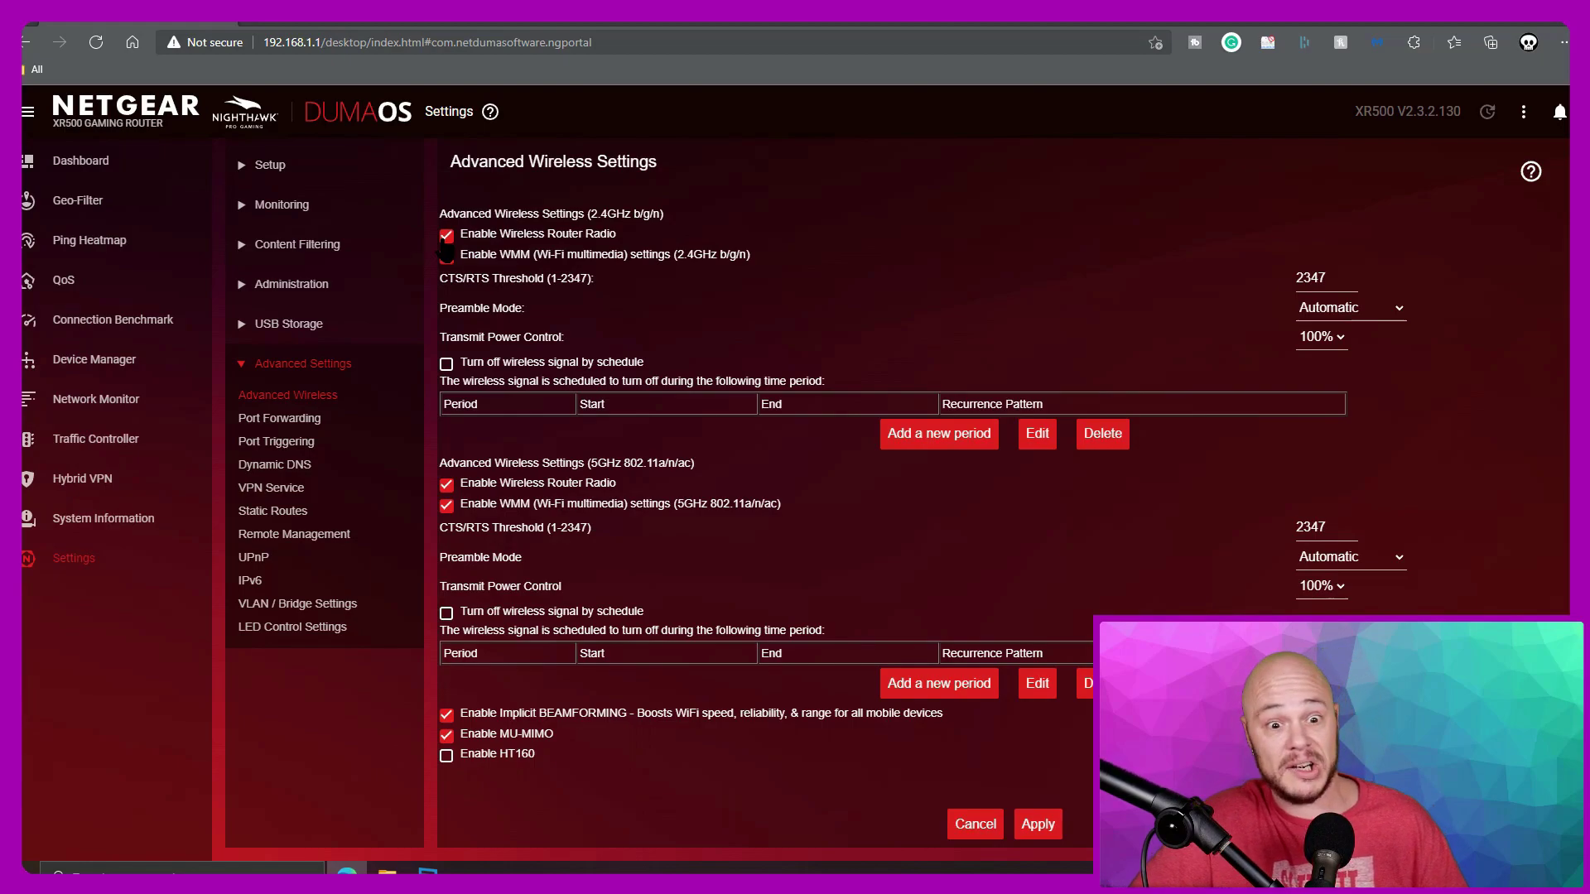
left_click(447, 254)
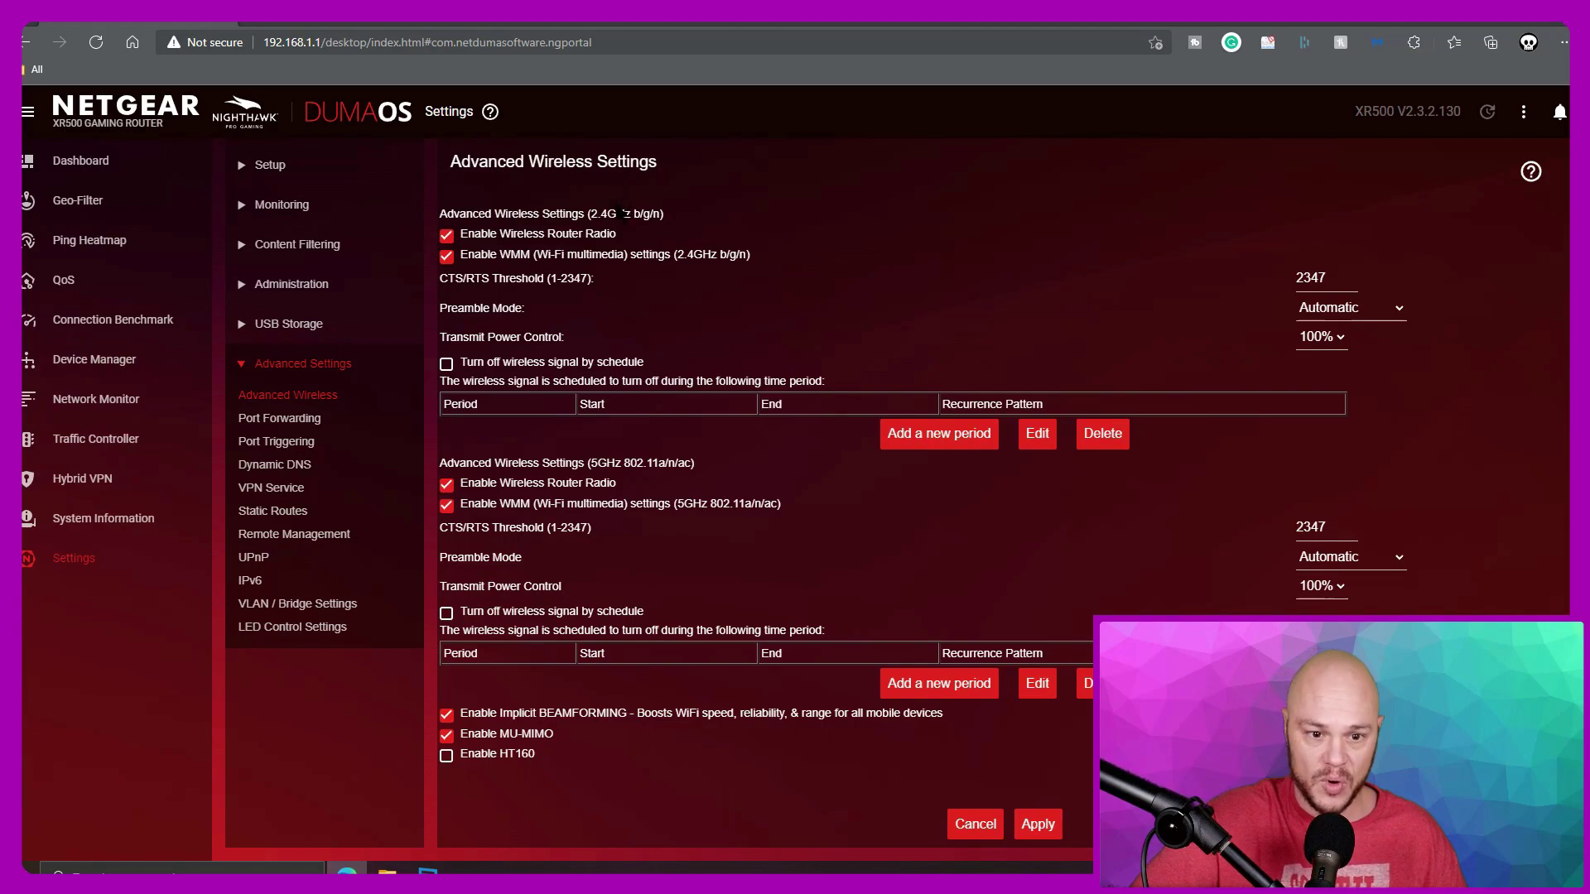
left_click(447, 235)
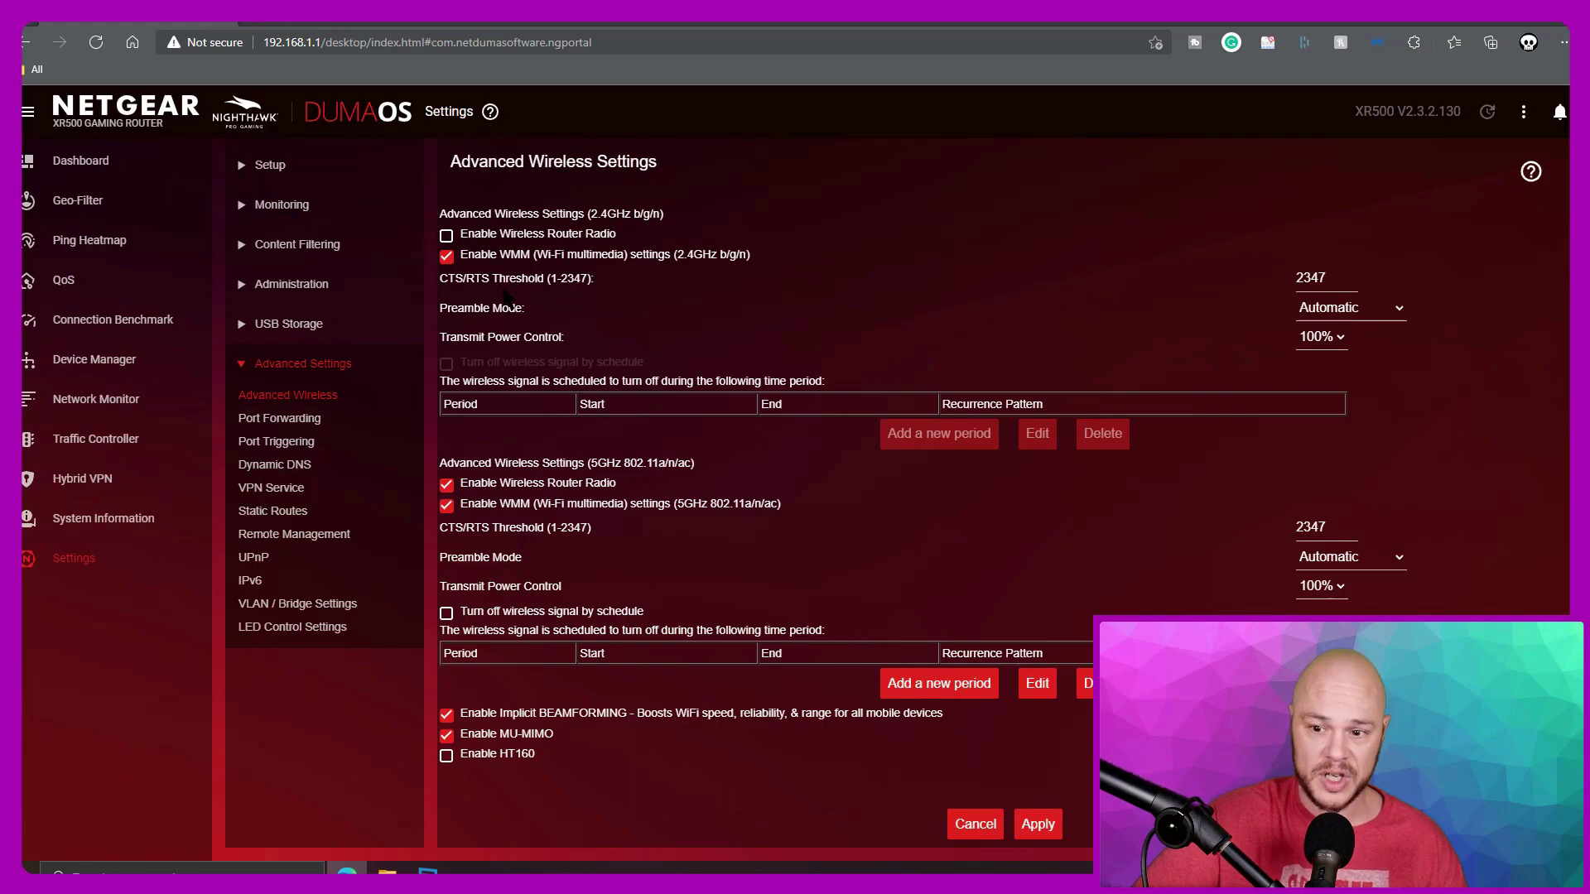
Step: Switch the 2.4 GHz b/g/n Preamble Mode dropdown from Automatic to Short Preamble
left_click(1364, 314)
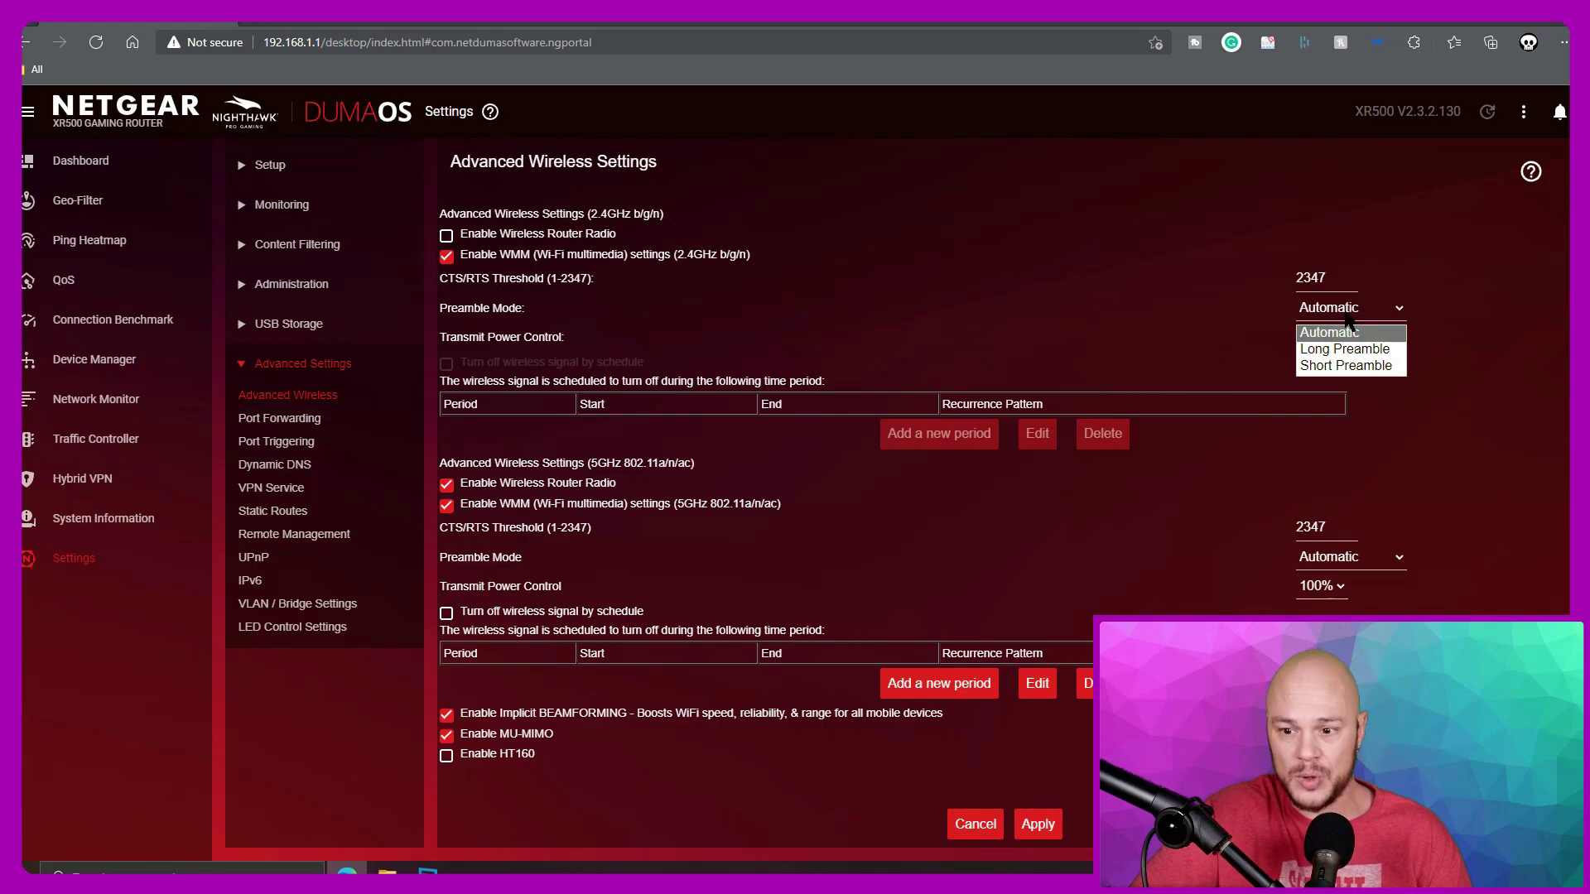
left_click(1200, 296)
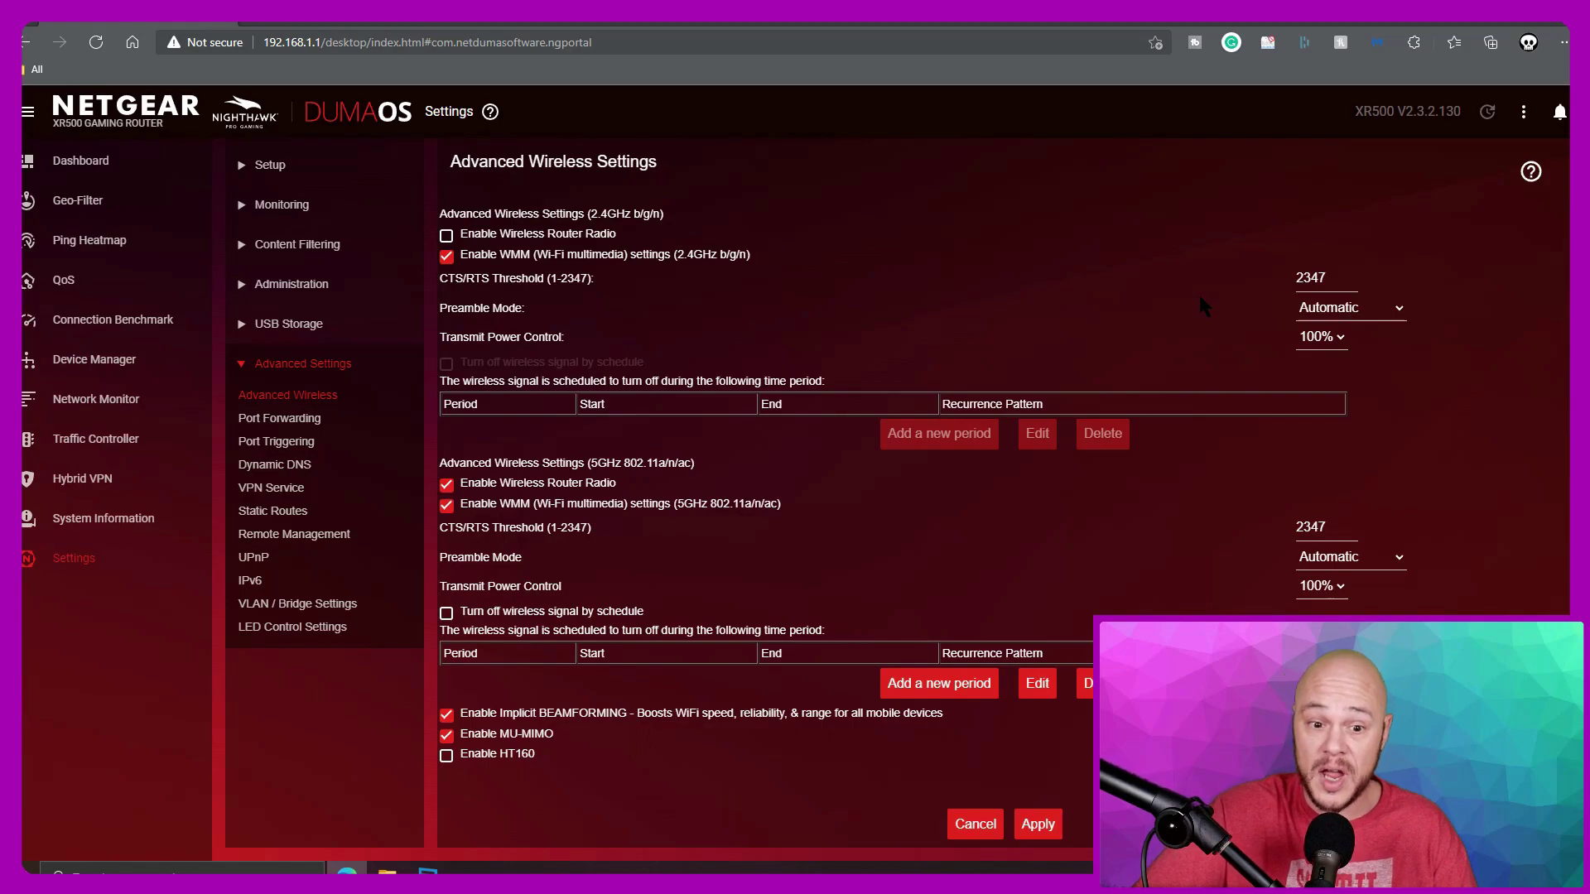
left_click(1325, 308)
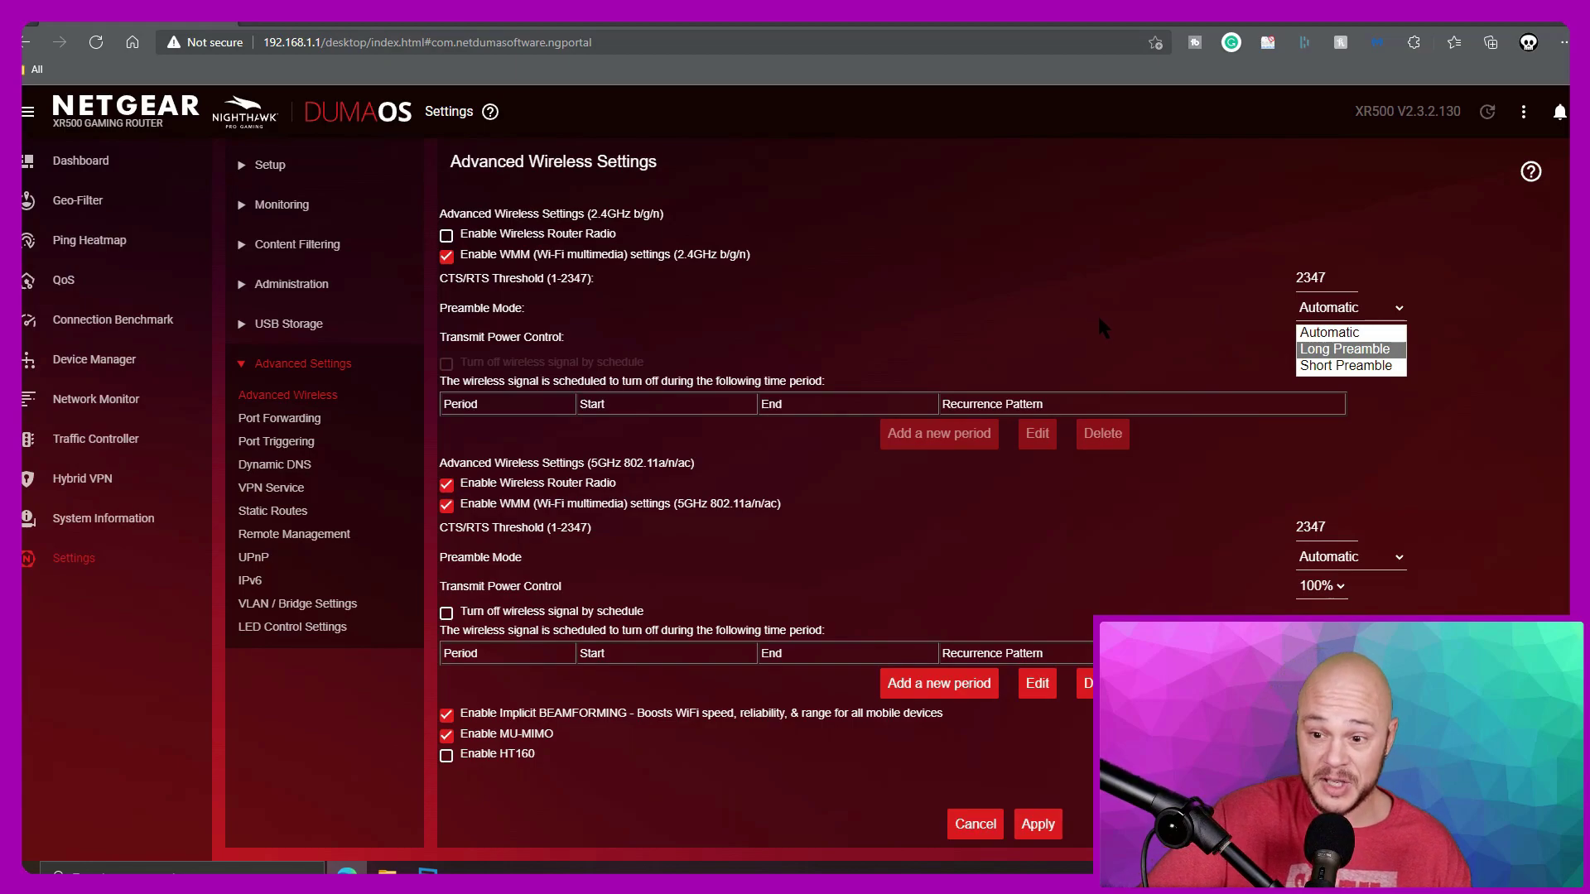
key("Escape")
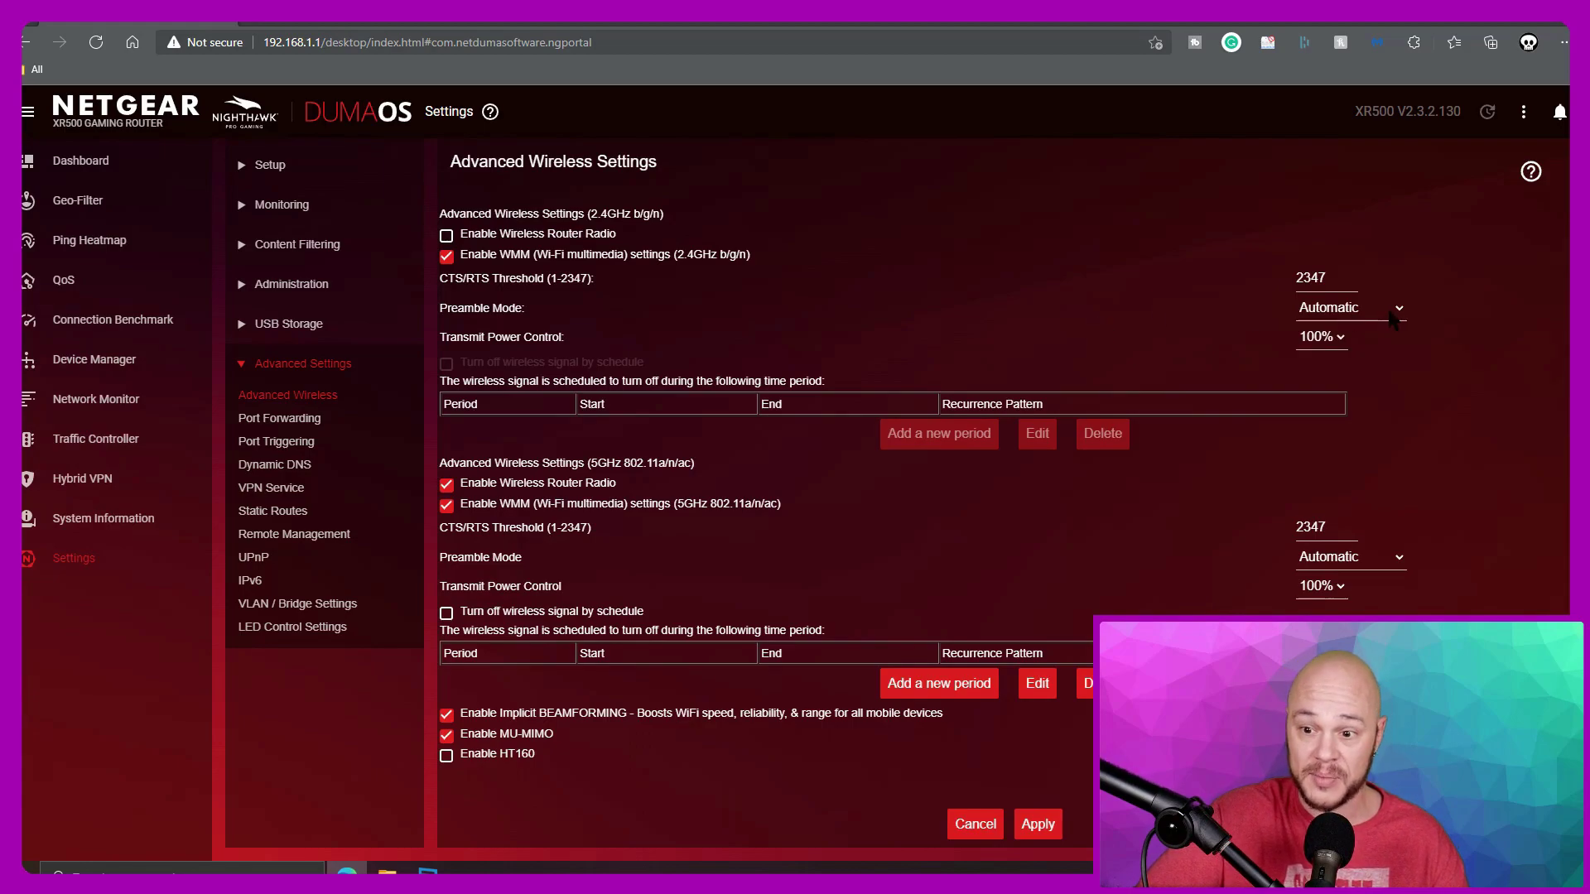
left_click(1391, 313)
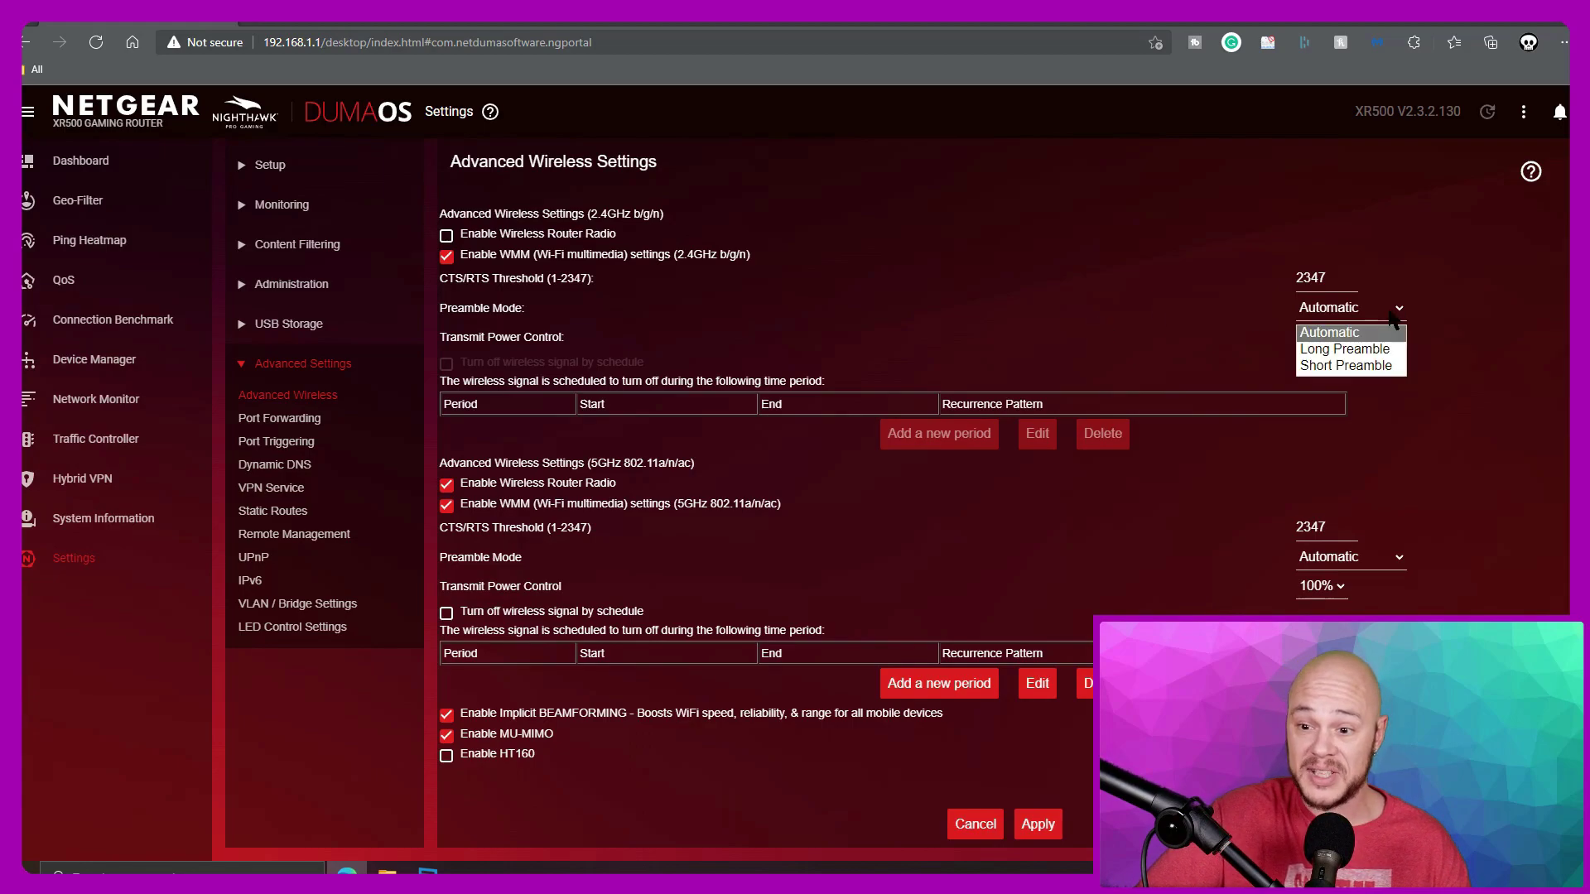
left_click(1335, 361)
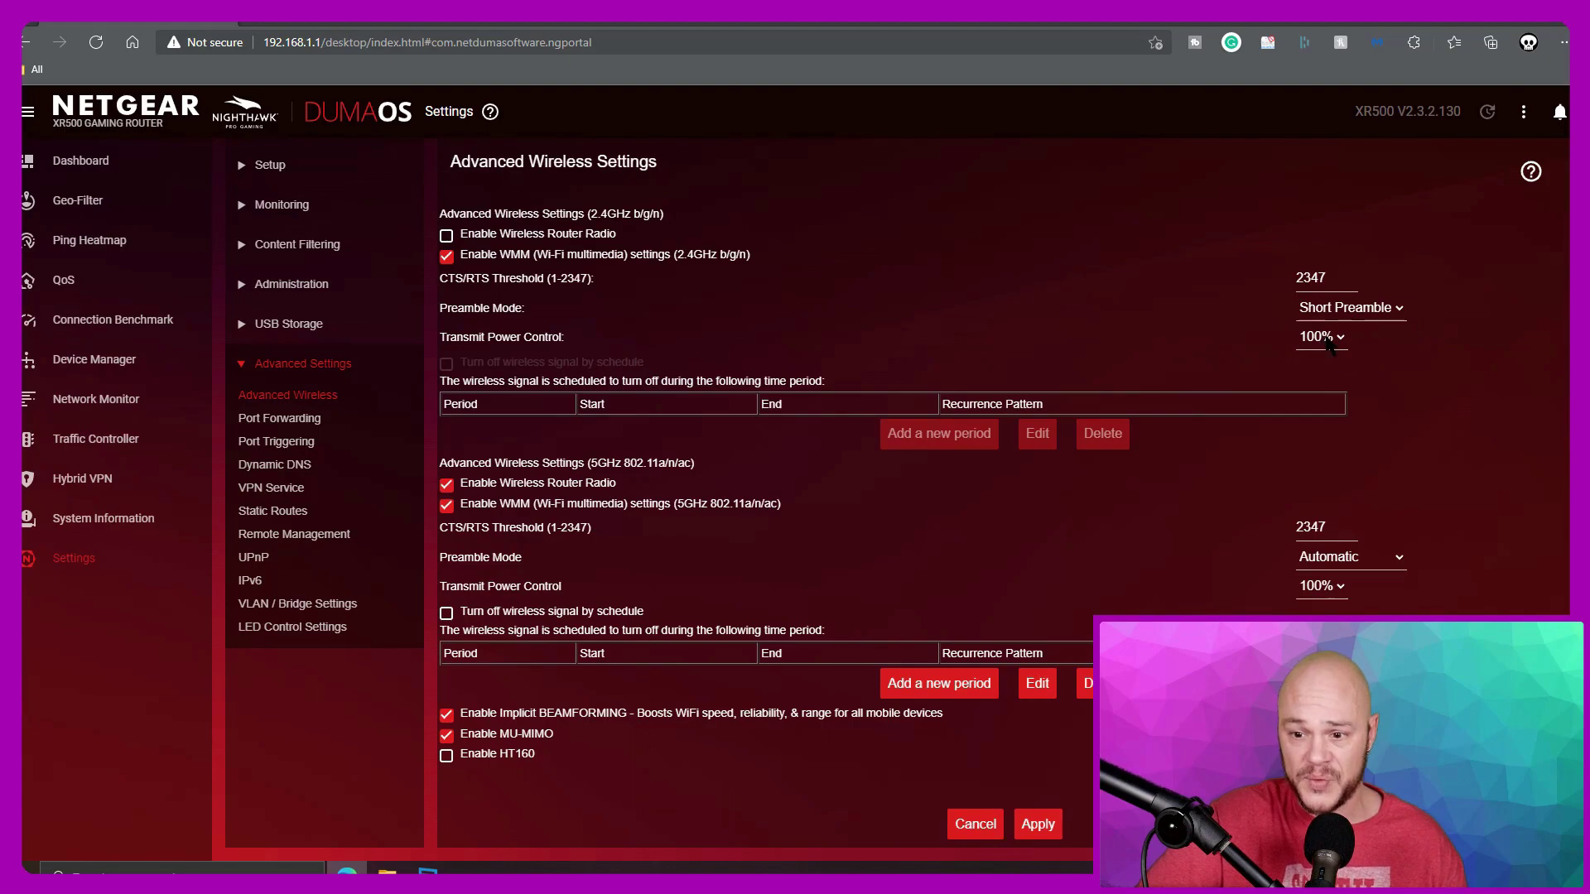
left_click(1326, 338)
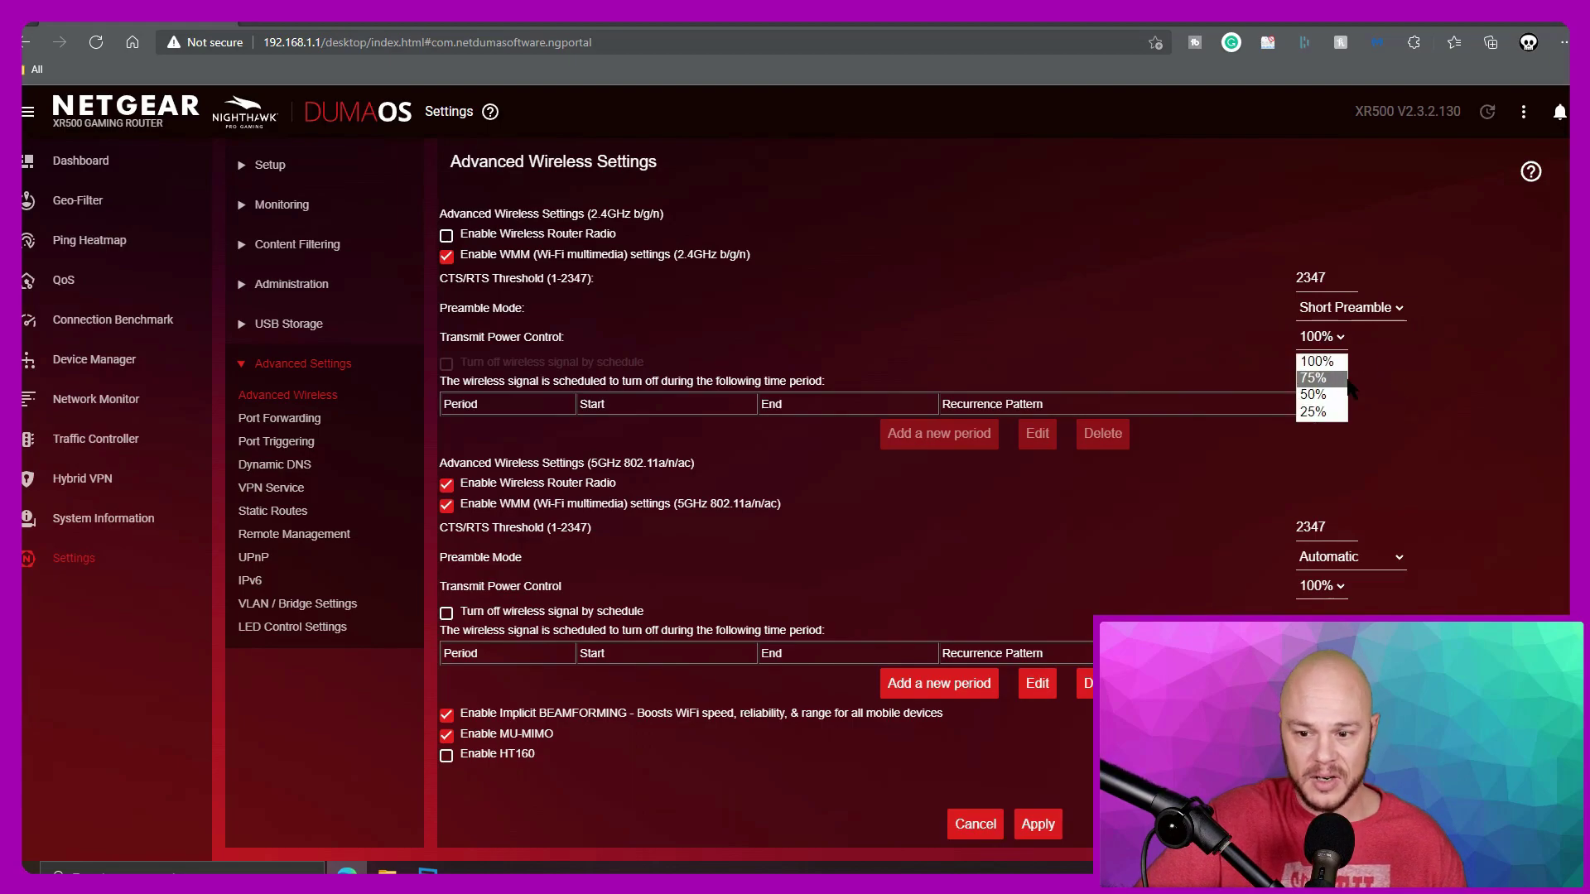
left_click(1401, 332)
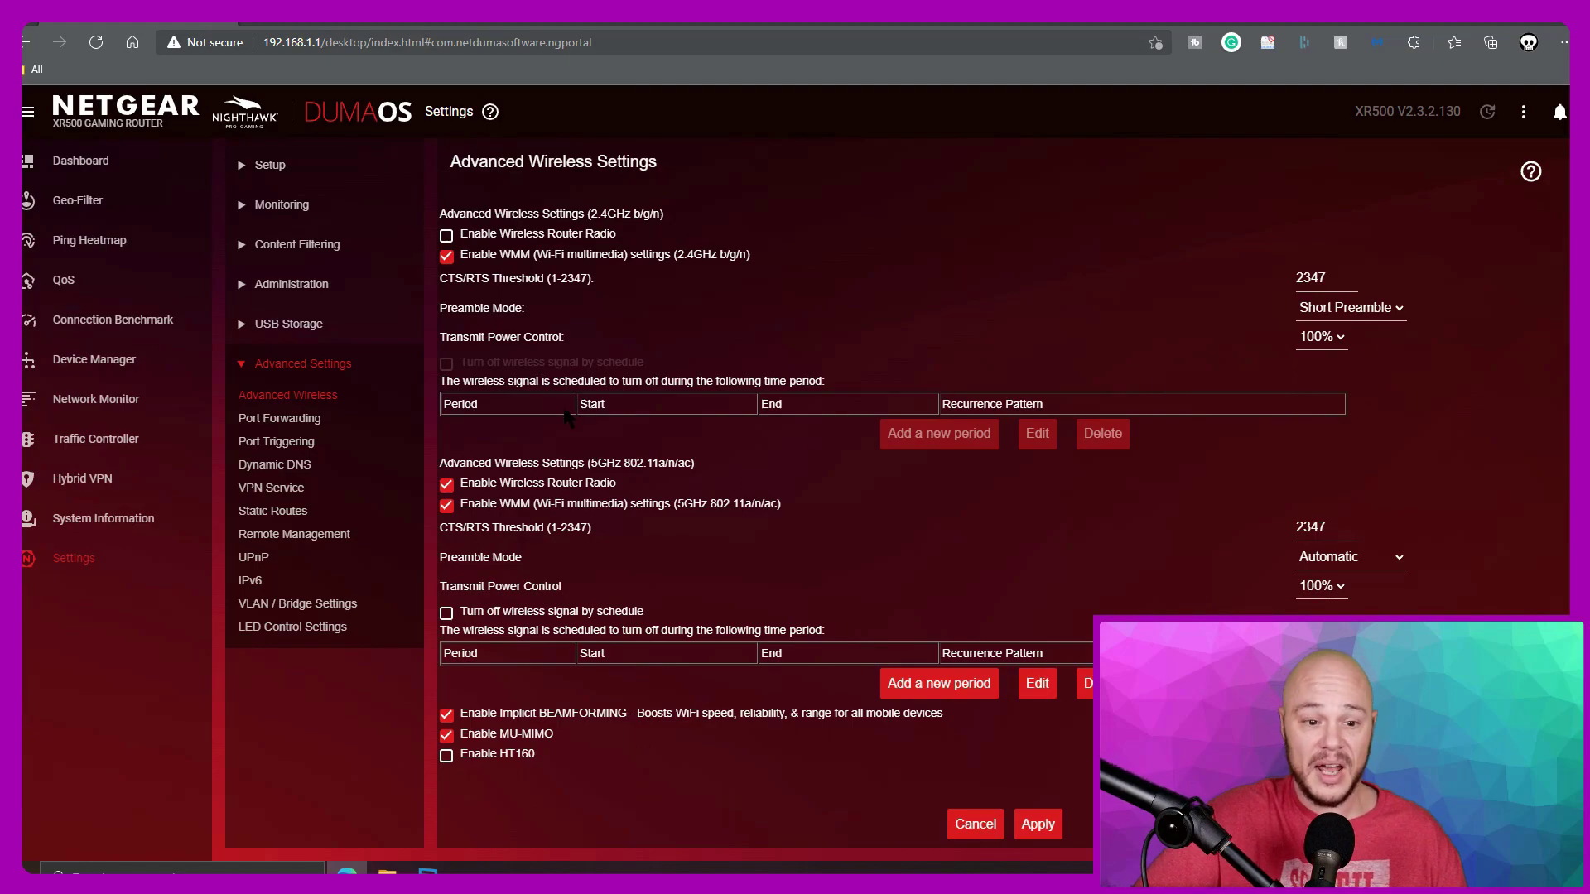
left_click(446, 235)
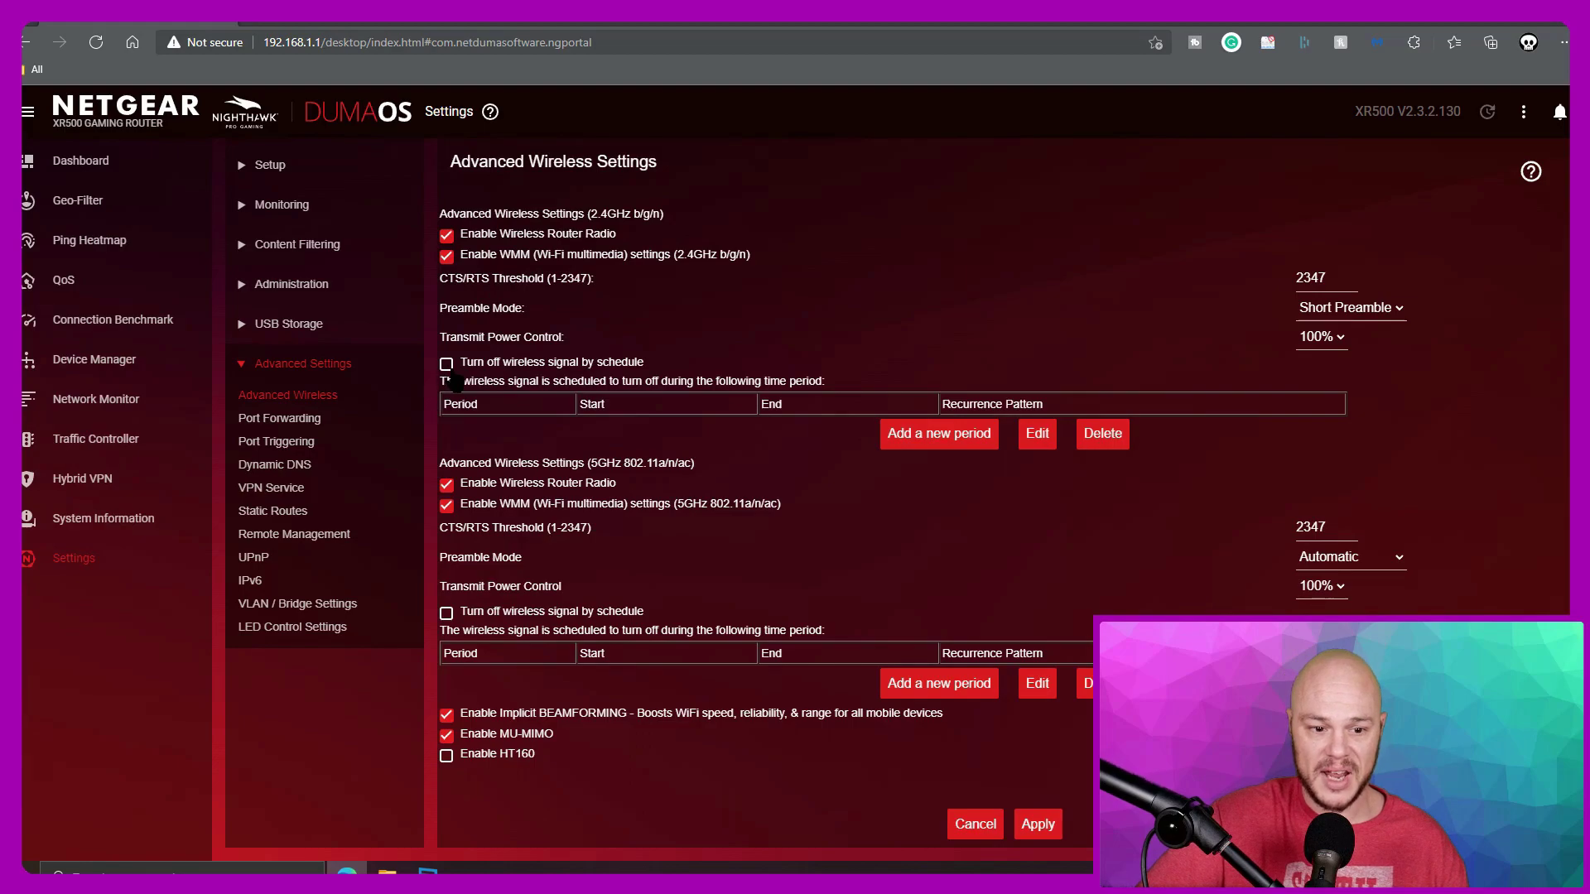
left_click(448, 236)
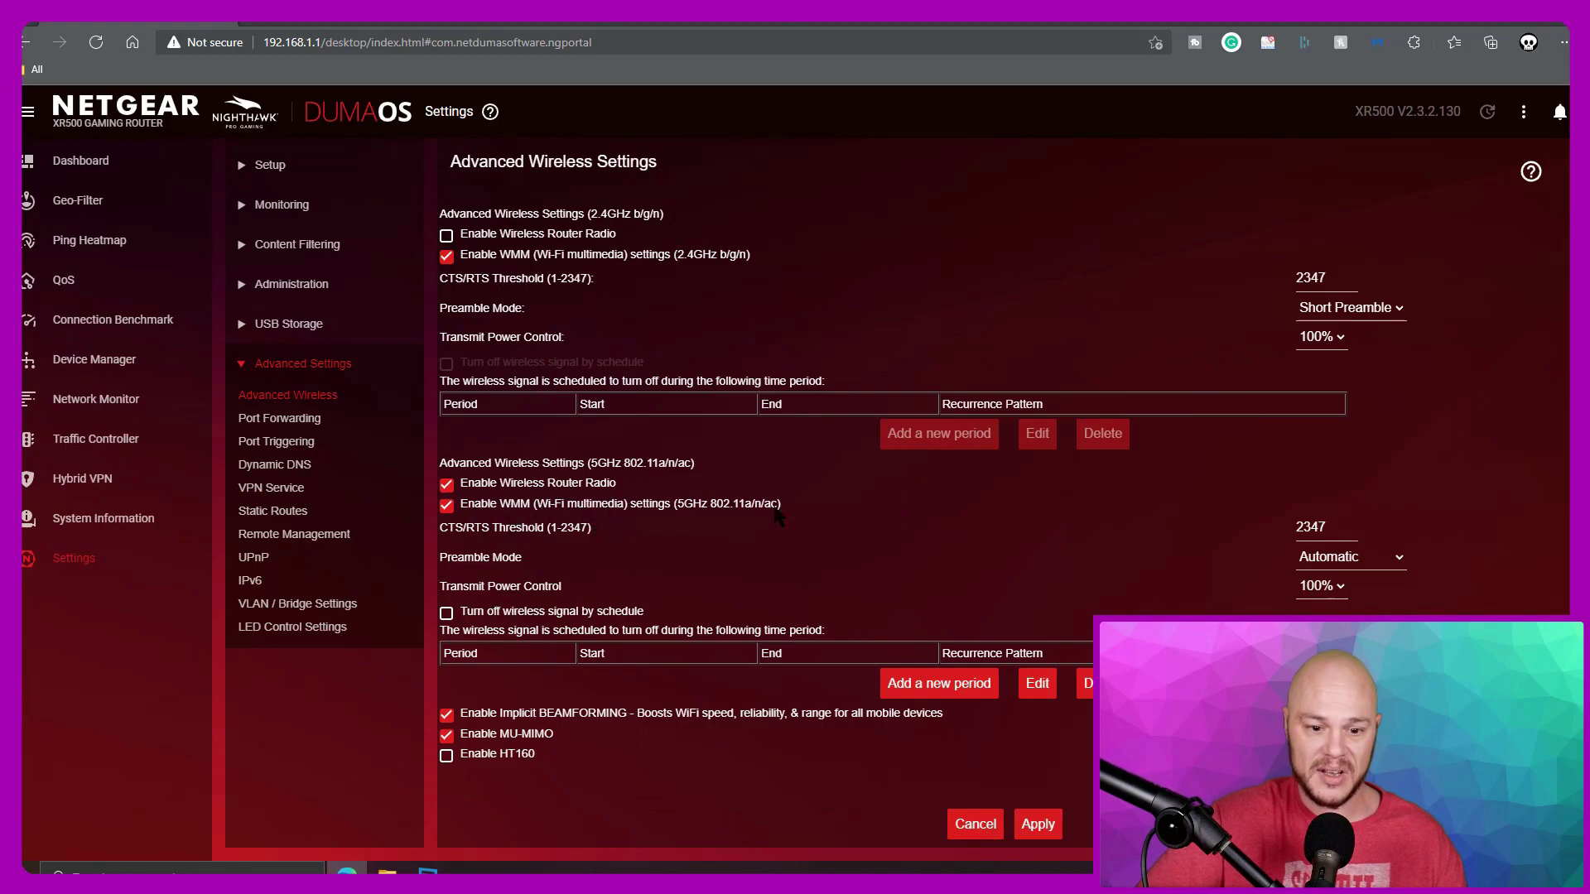
Step: Switch the 5 GHz Preamble Mode dropdown from Automatic to Short Preamble
left_click(1367, 557)
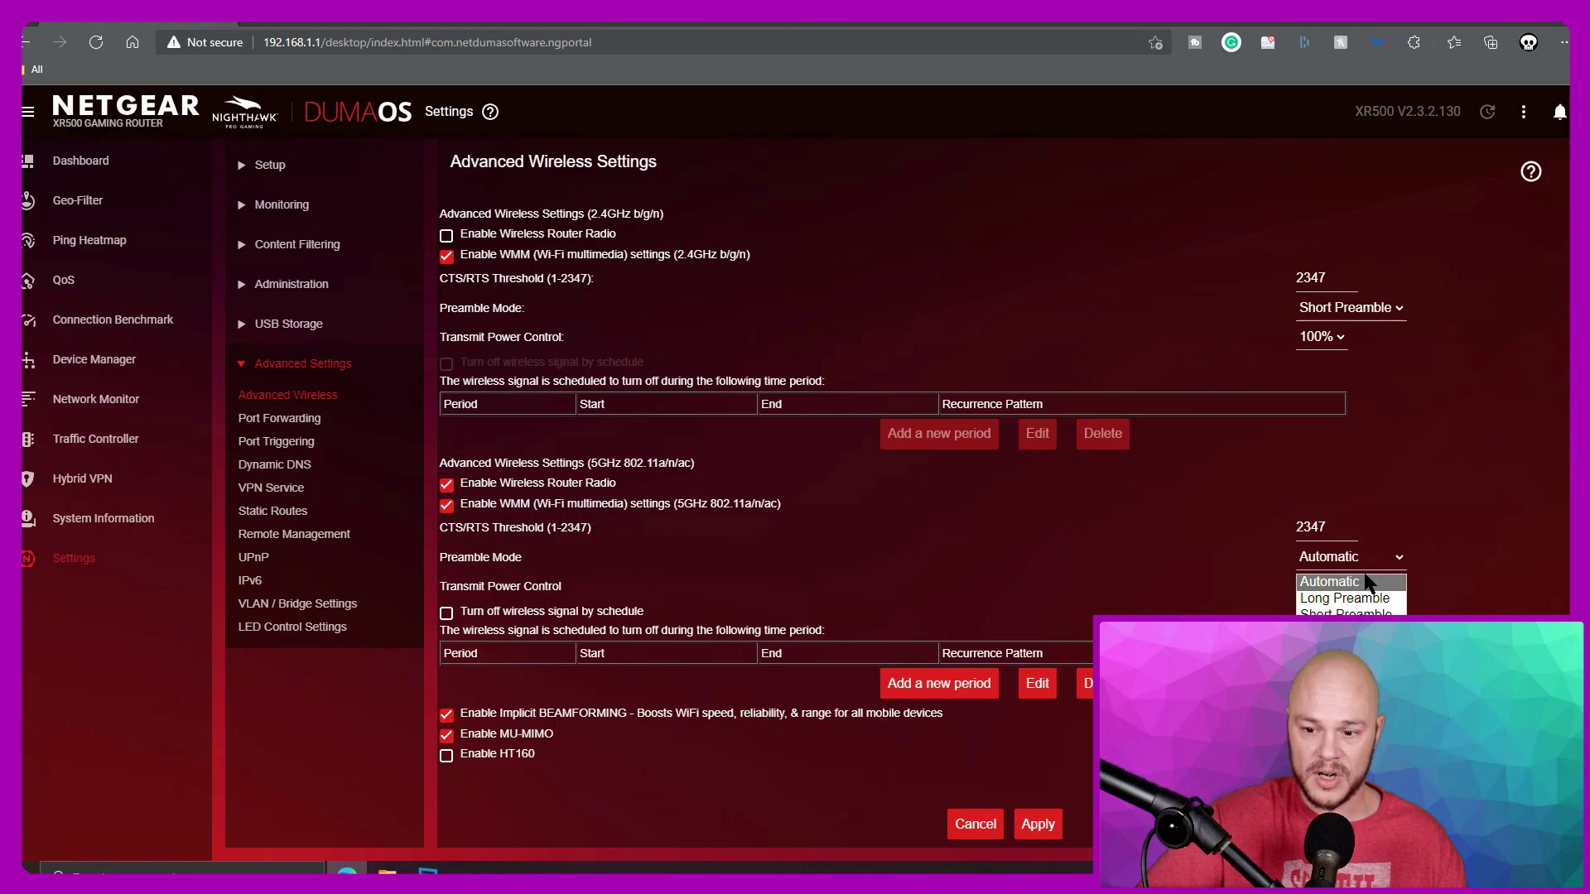
left_click(1350, 614)
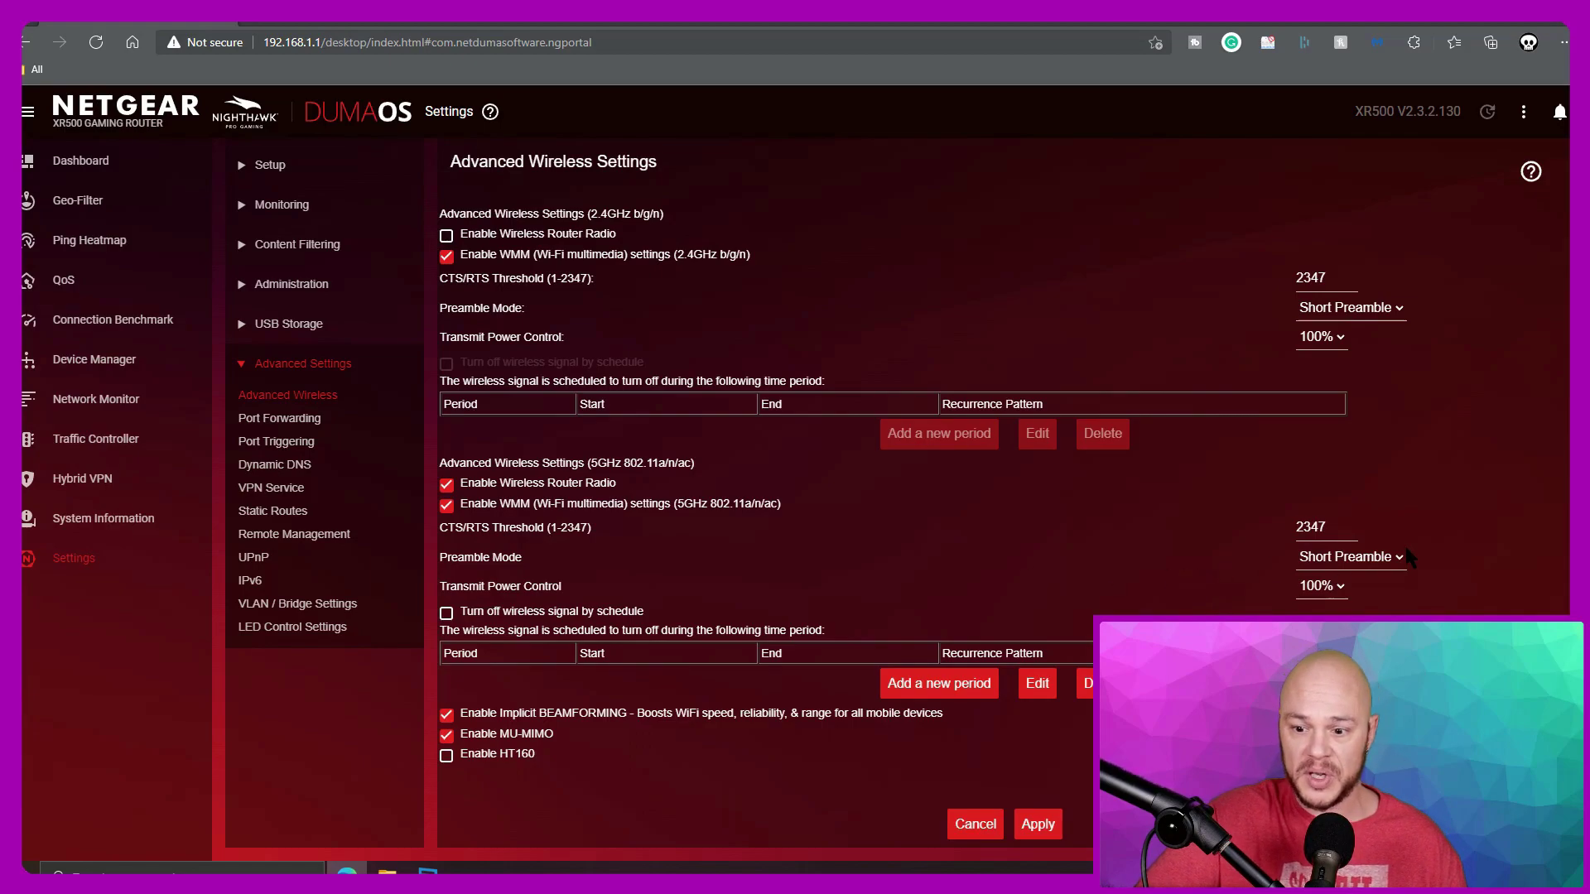
left_click(1389, 561)
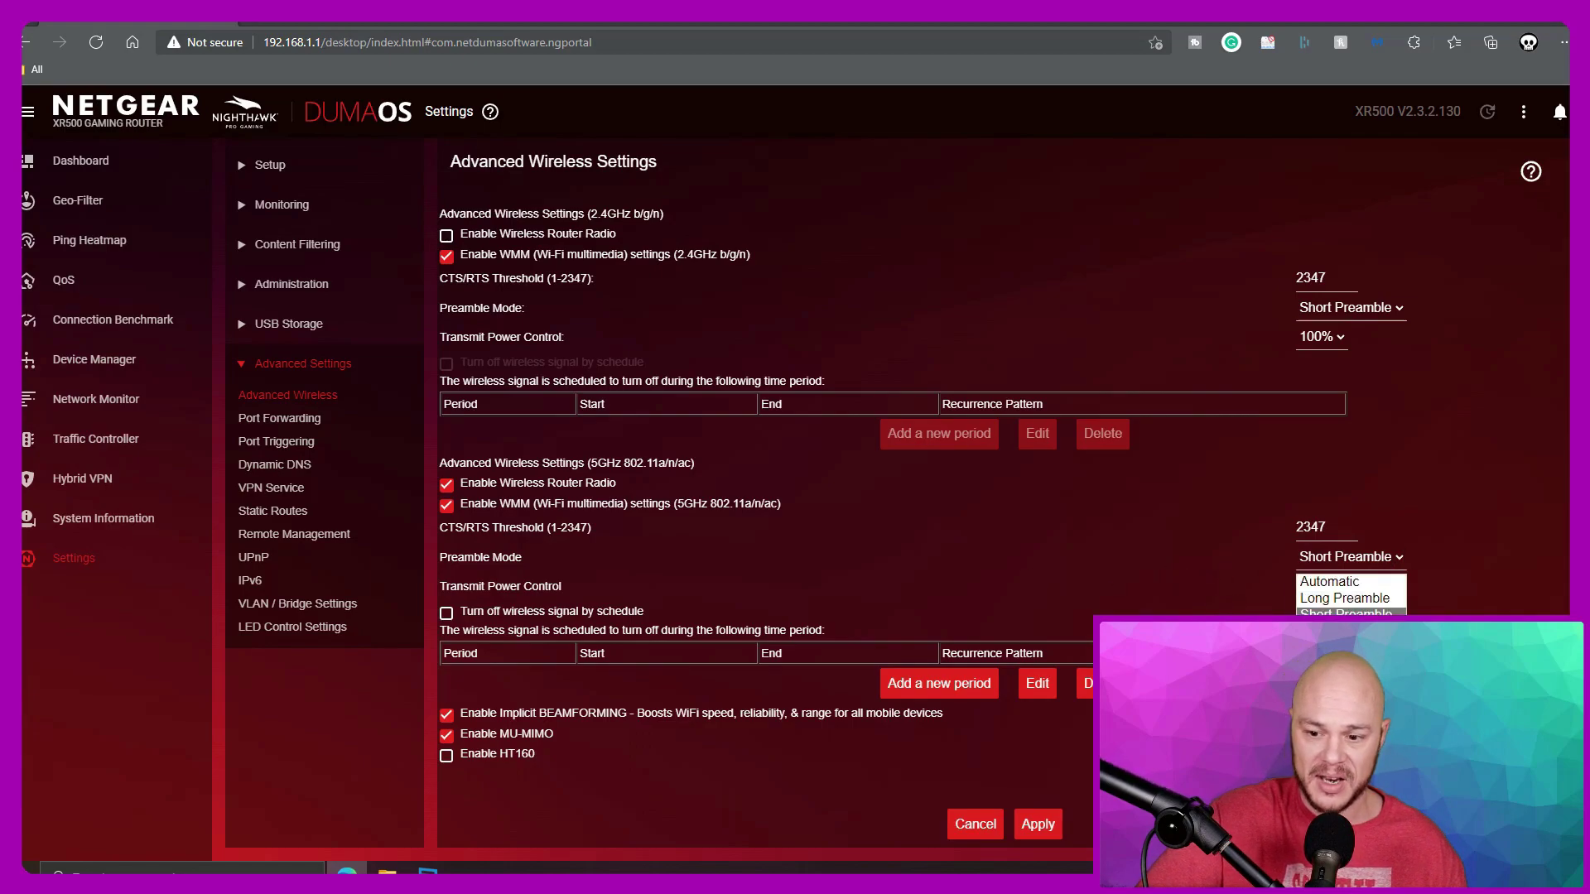
left_click(1055, 586)
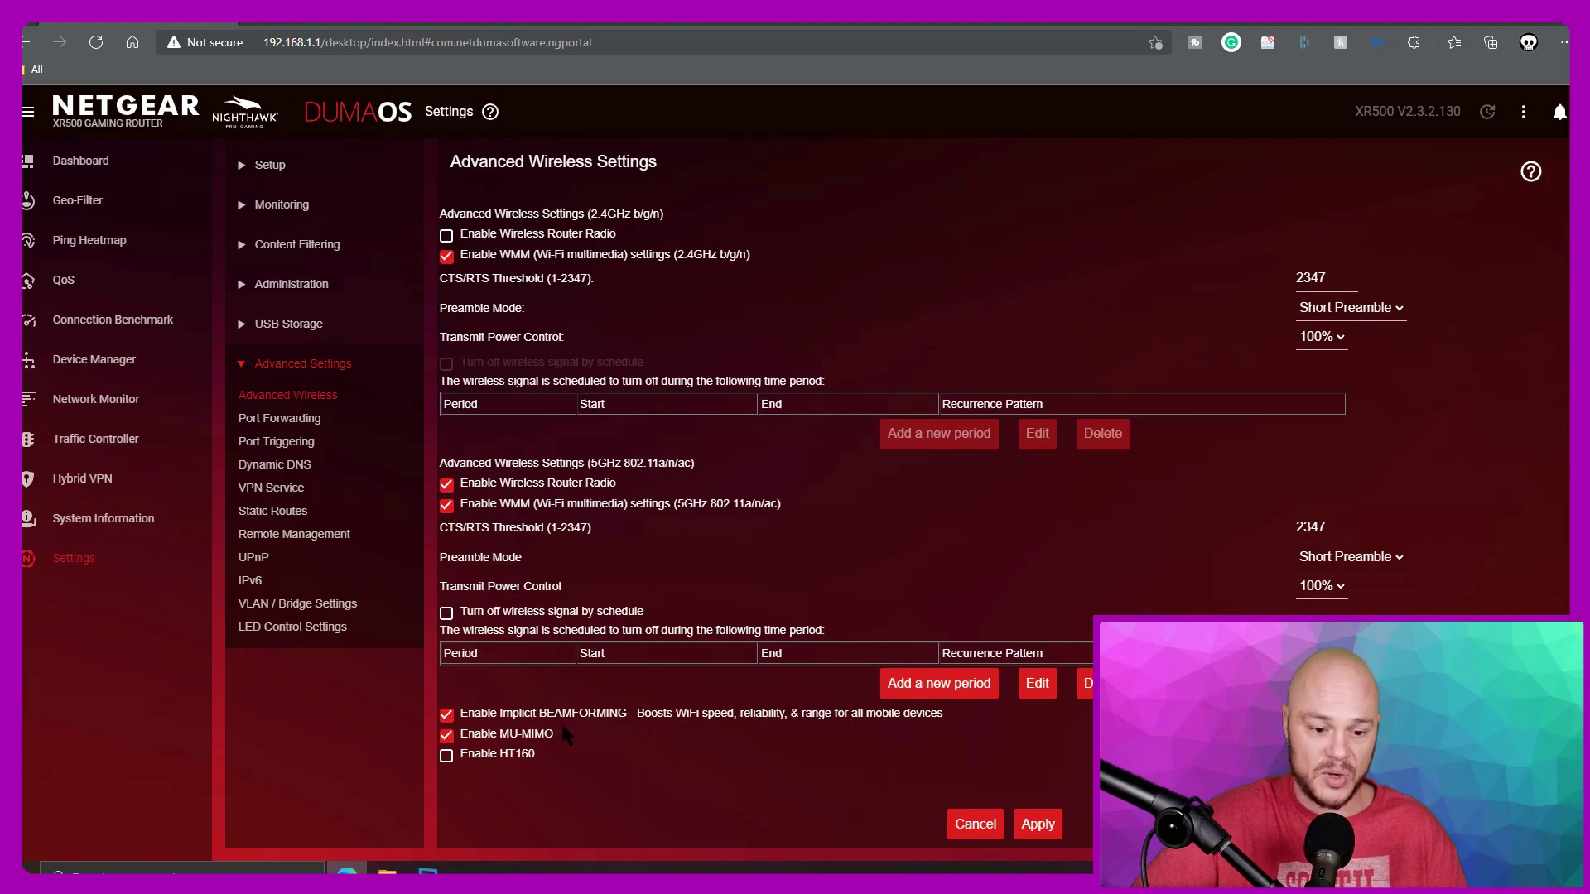
left_click(446, 756)
left_click(446, 756)
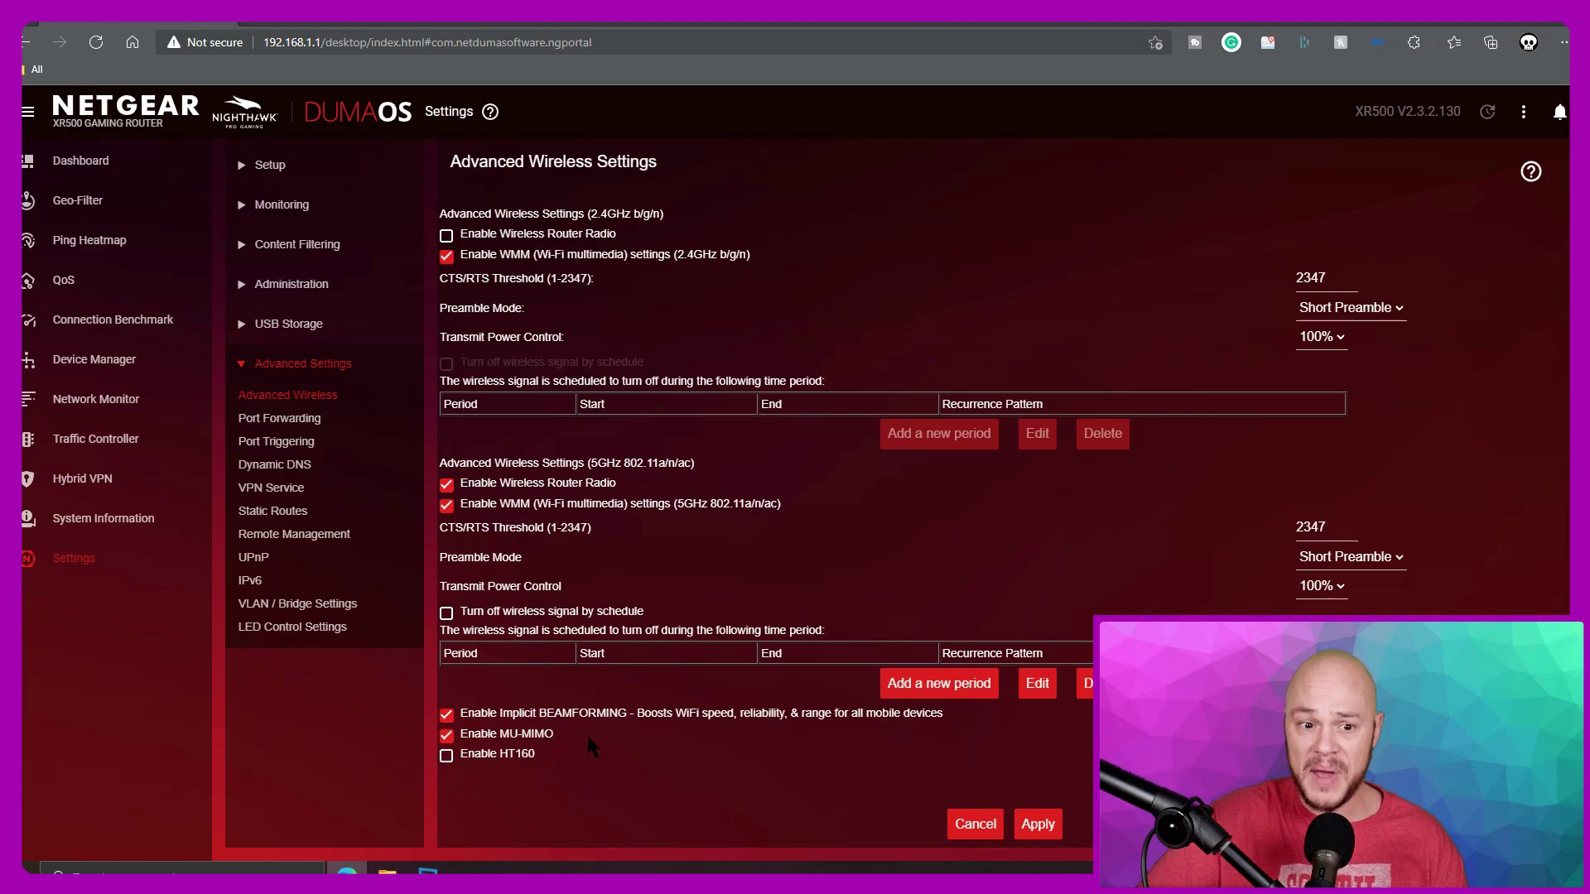